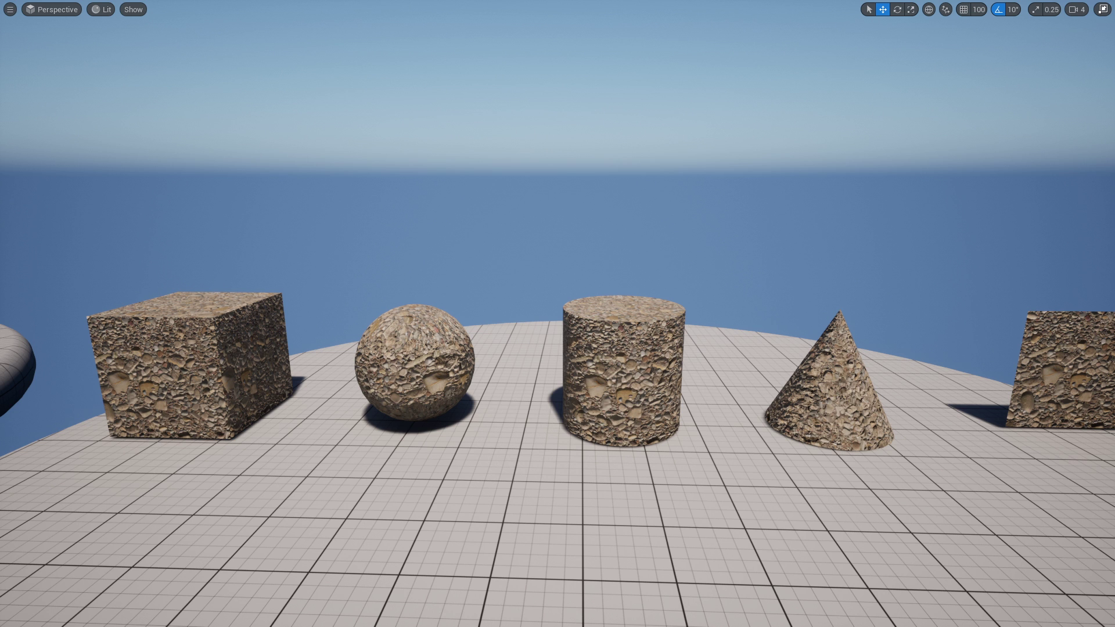
Scale the stone-textured cube up in height and width to check the texture tiling, and undo the scaling
key("w")
key("a")
right_click_drag(381, 304, 378, 325)
left_click(464, 325)
right_click_drag(464, 325, 732, 298)
key("w")
key("a")
key("w")
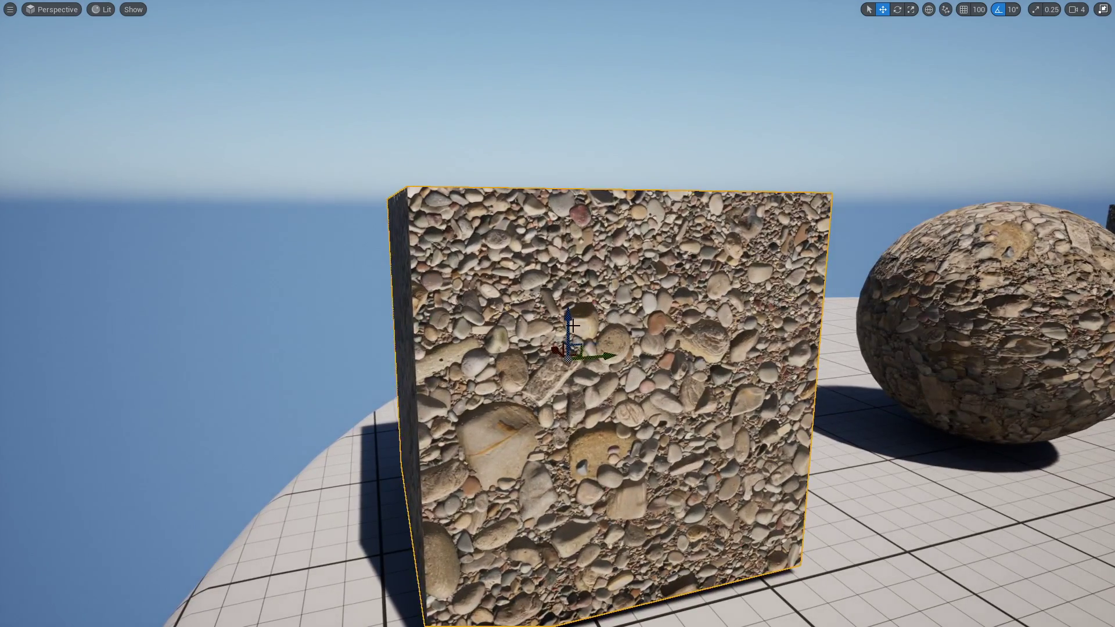
right_click_drag(519, 322, 546, 313)
key("s")
key("e")
key("r")
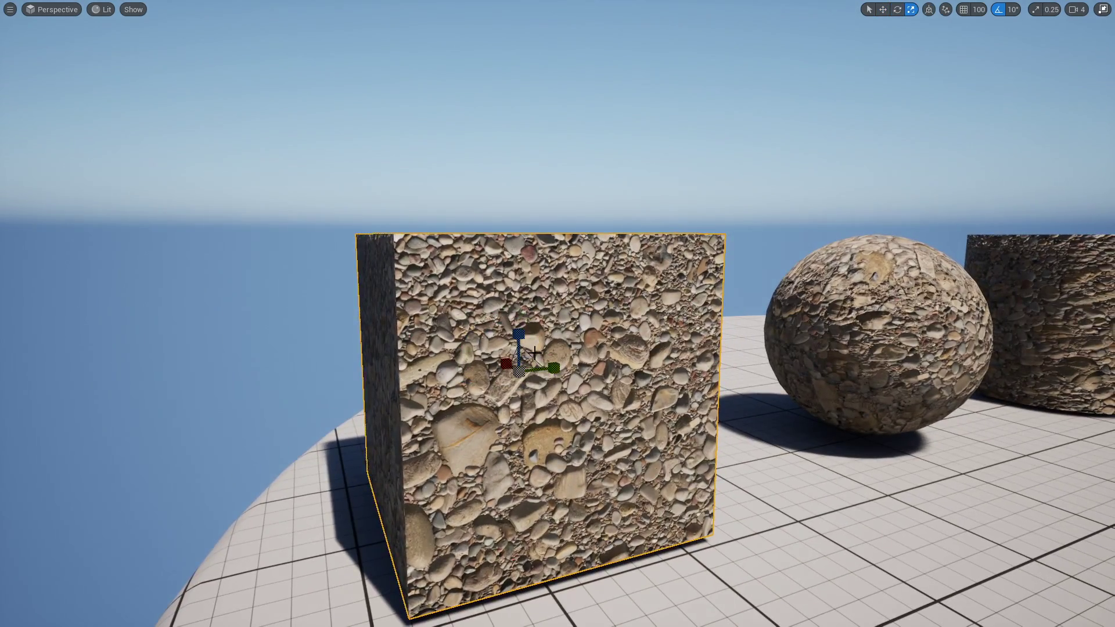
left_click_drag(532, 356, 694, 311)
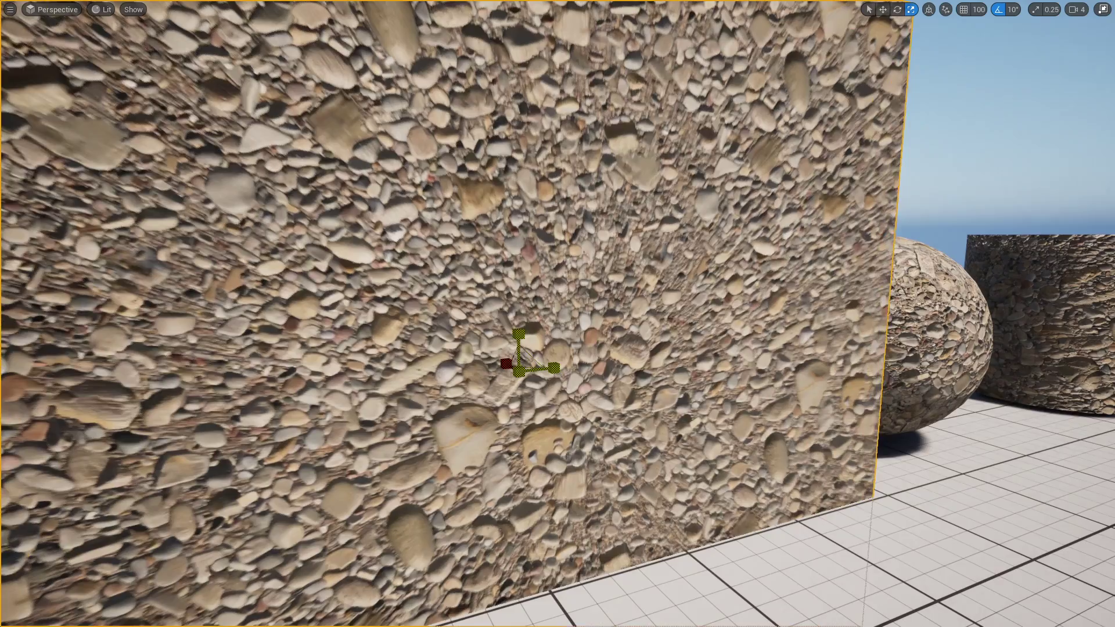
key("a")
right_click_drag(532, 355, 595, 308)
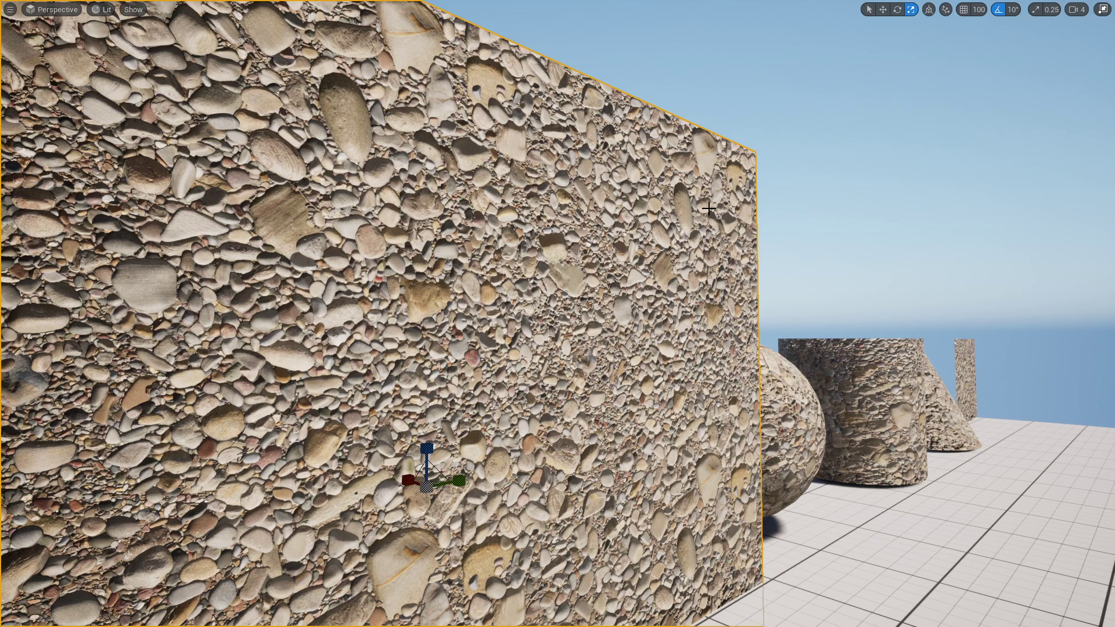
key("ctrl+z")
Move the stone-textured cube up so it floats above the floor, and deselect it
right_click_drag(545, 339, 544, 407)
key("s")
key("w")
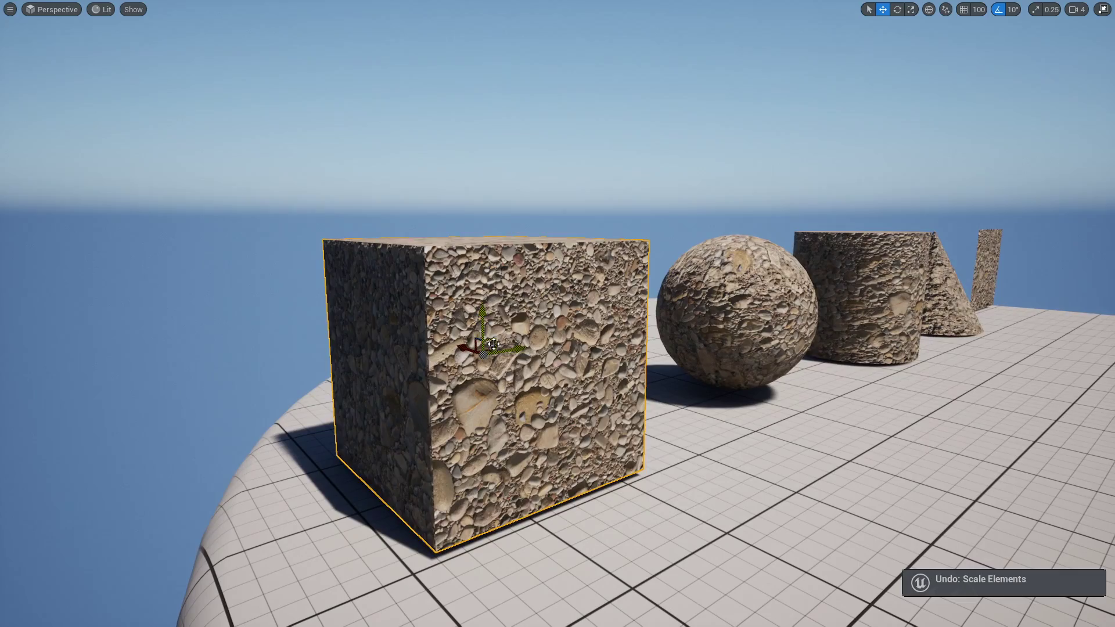
left_click_drag(493, 341, 497, 312)
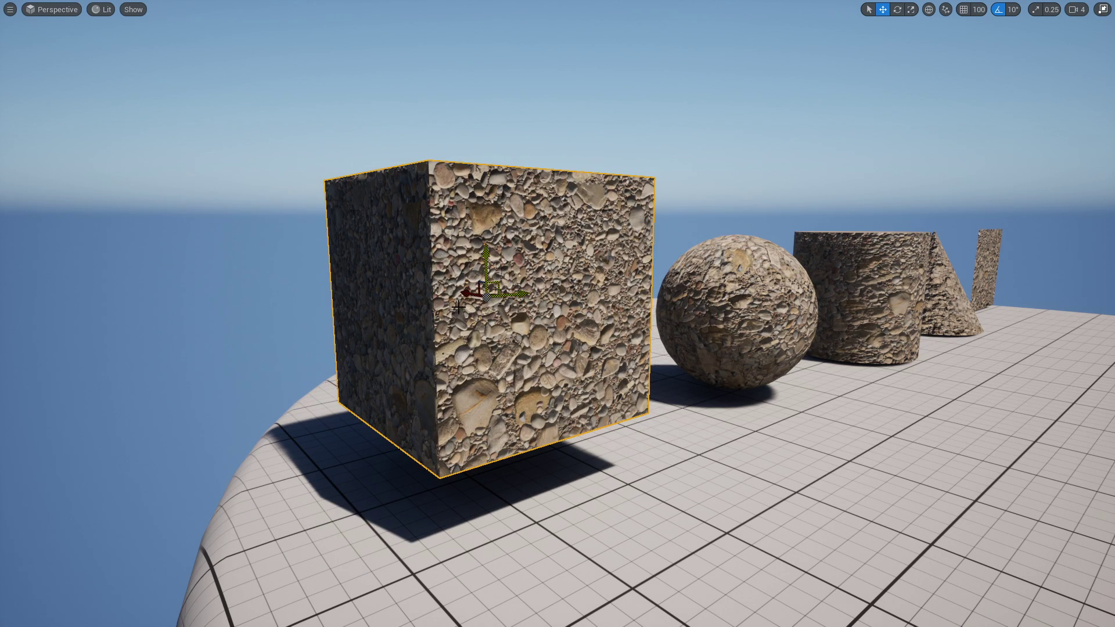
left_click_drag(477, 266, 478, 280)
key("Escape")
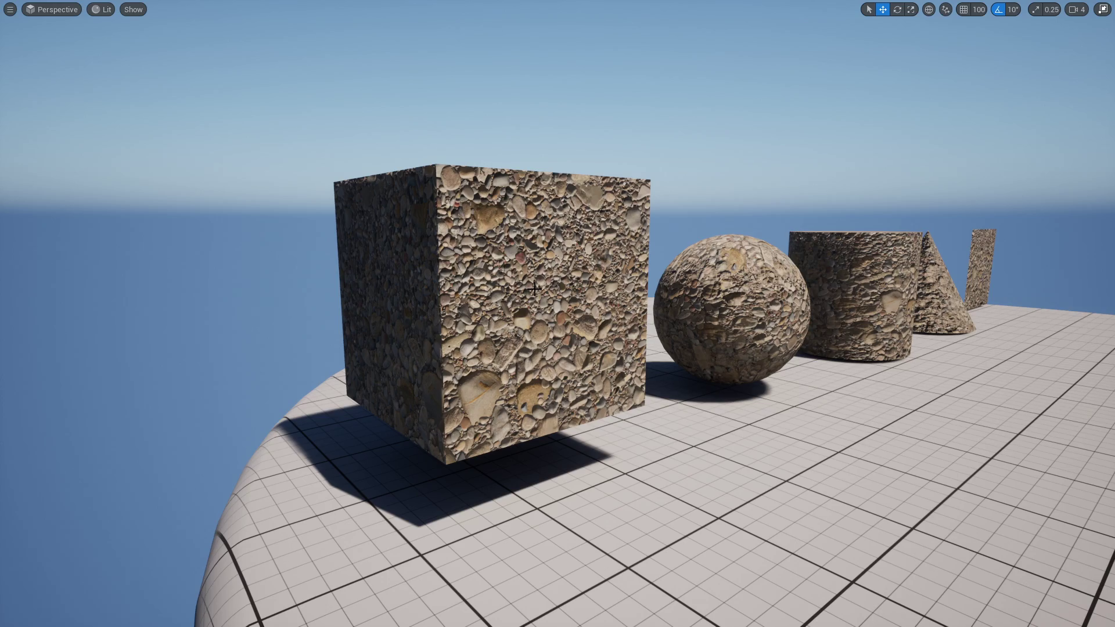
Examine how the world-aligned stone texture wraps around the sphere and the cylinder from several sides
key("w")
right_click_drag(486, 385, 366, 417)
key("d")
key("d")
key("d")
key("w")
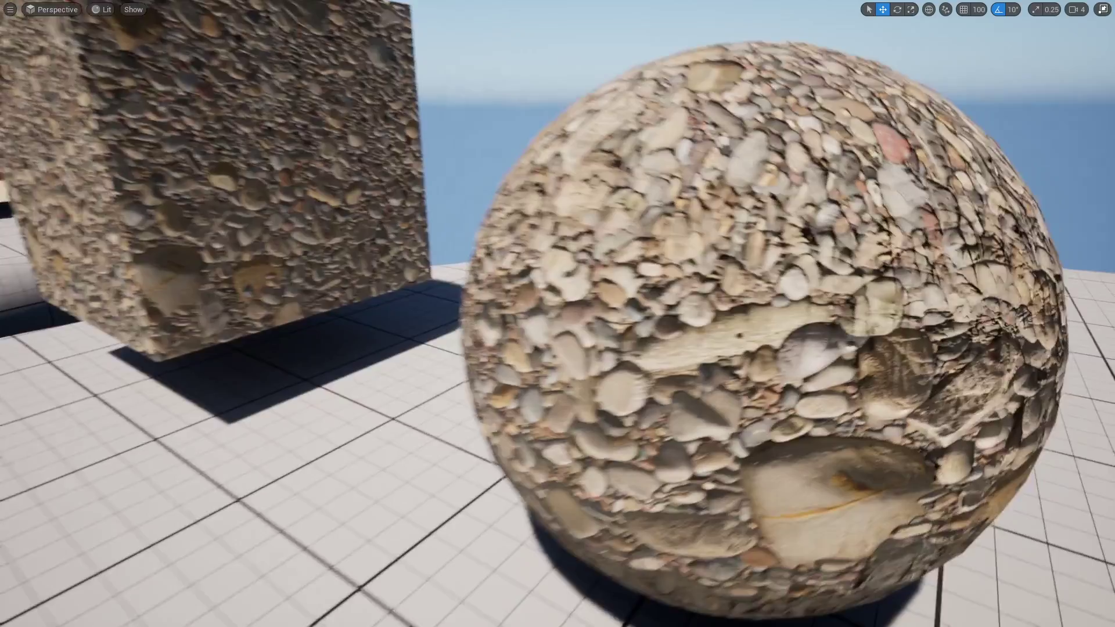
right_click_drag(511, 308, 646, 286)
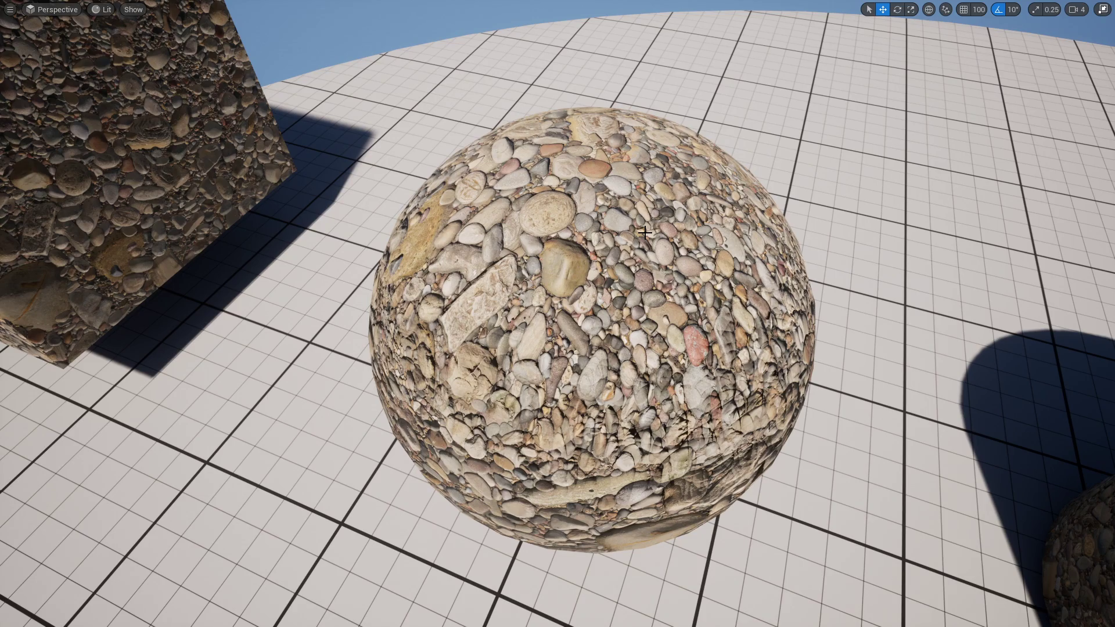
right_click_drag(611, 222, 582, 260)
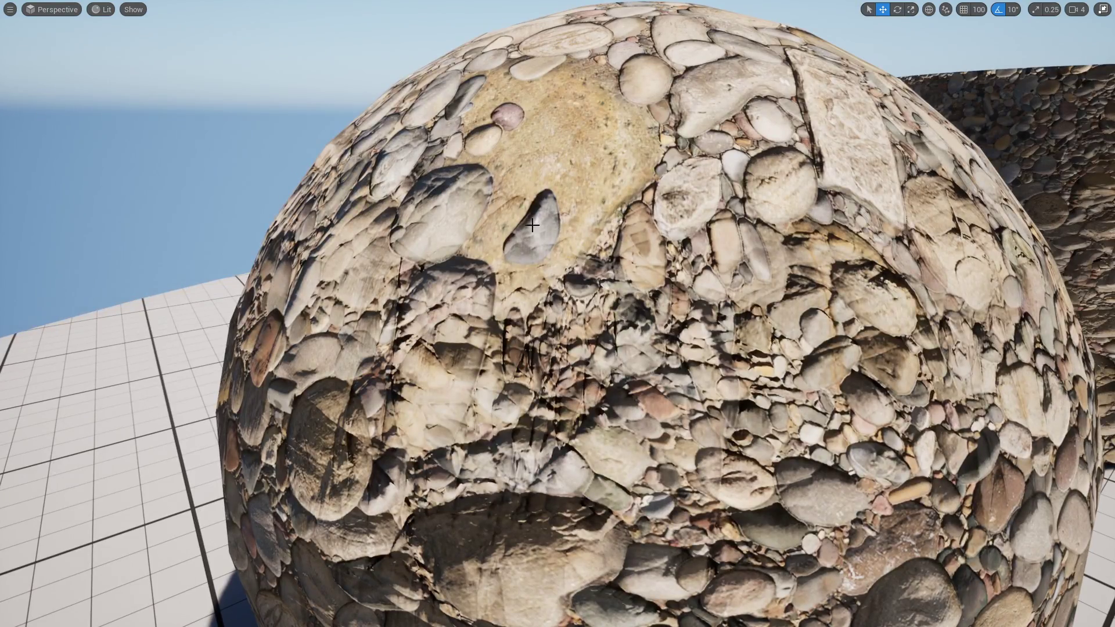
right_click_drag(532, 225, 516, 266)
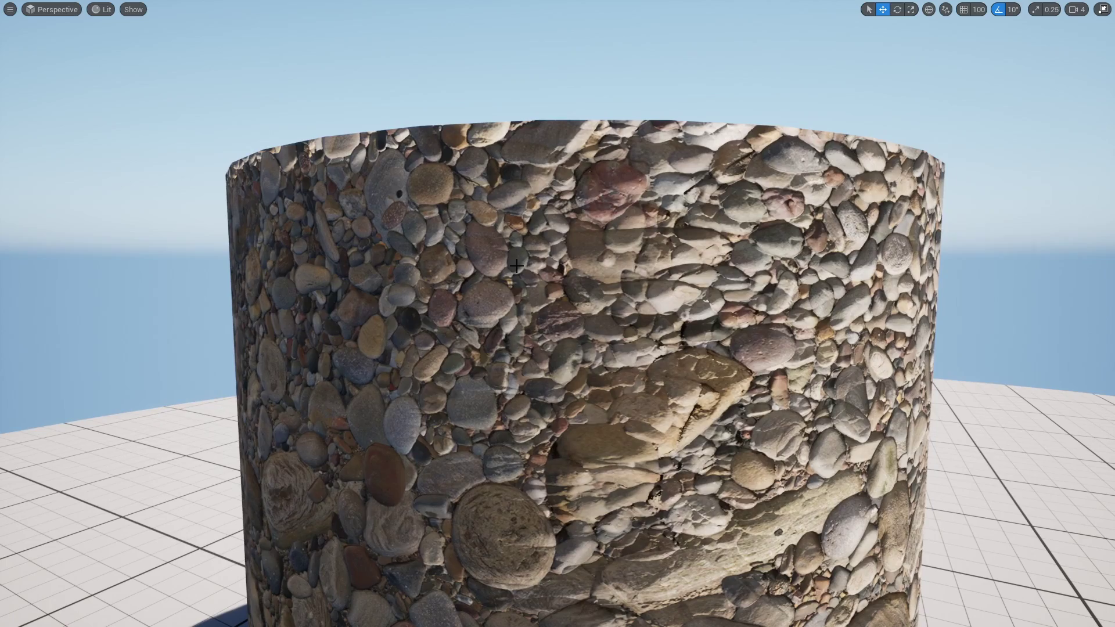
Scale the upright stone-textured plane beside the cone up to check the texture tiling, and undo the scaling
right_click_drag(465, 132, 590, 142)
left_click(598, 349)
key("r")
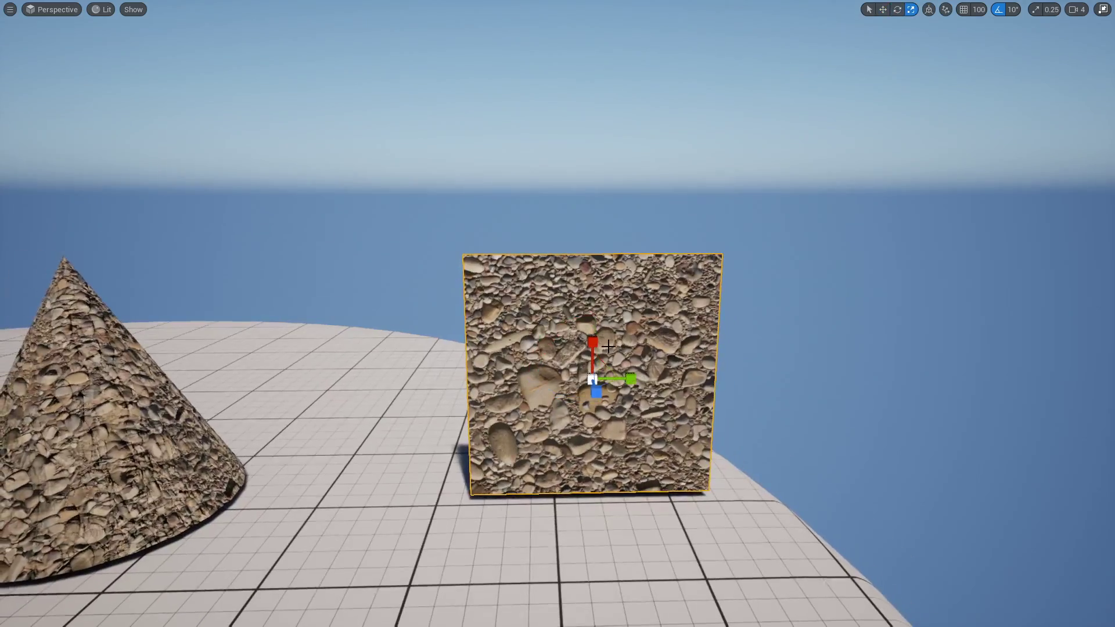
left_click_drag(605, 367, 677, 308)
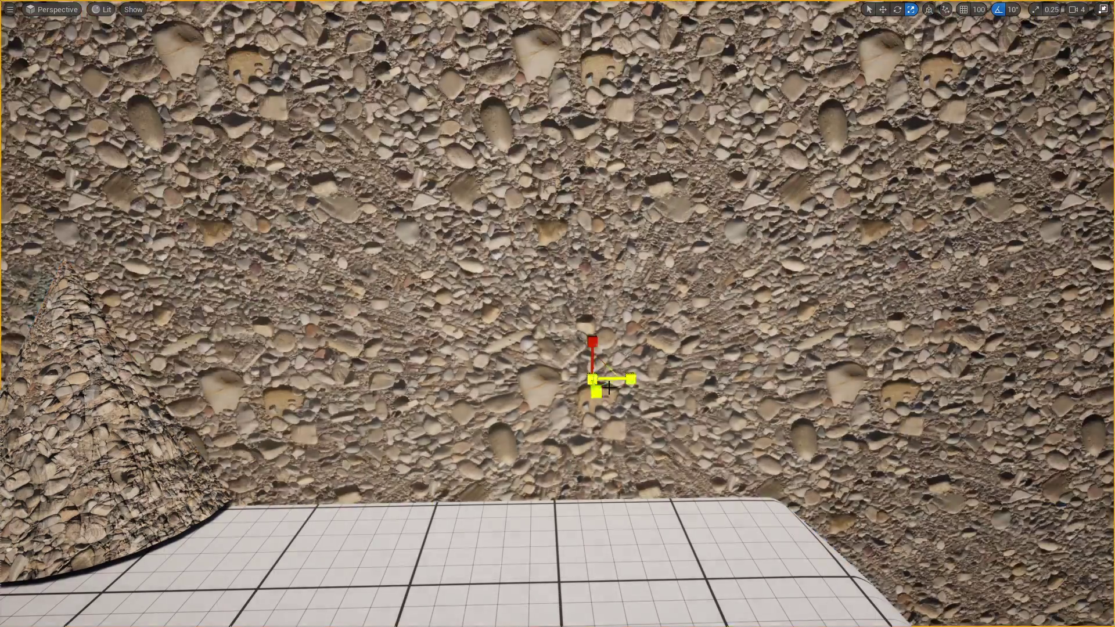
right_click_drag(616, 372, 584, 354)
key("ctrl+z")
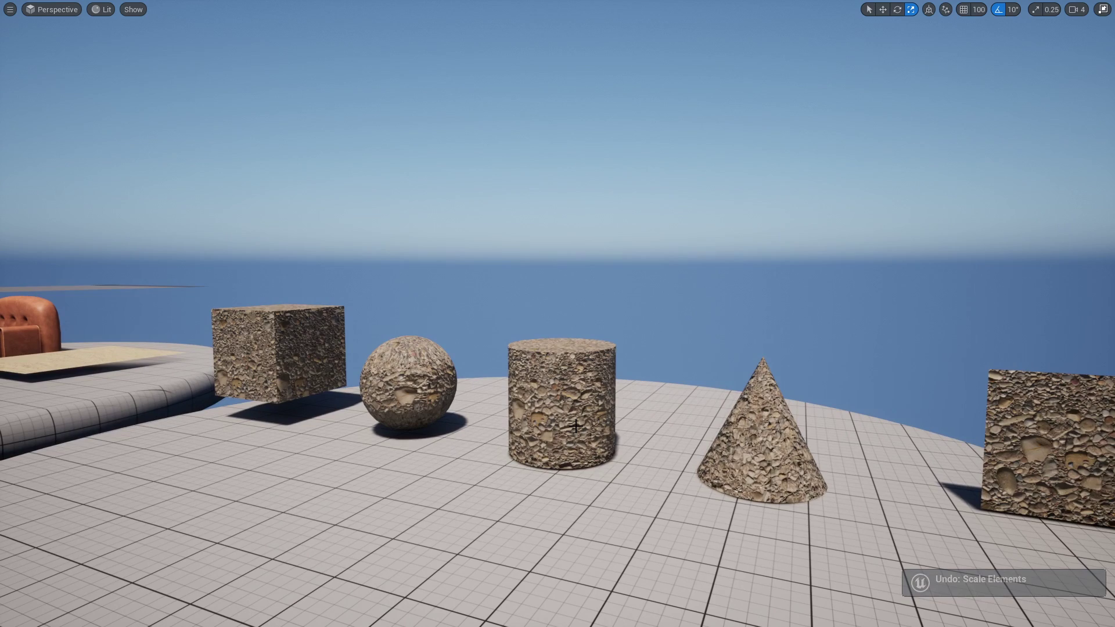
Leave the full-screen viewport, open the Moss folder and create a material from the vlsqeips_2K_Albedo texture
key("F11")
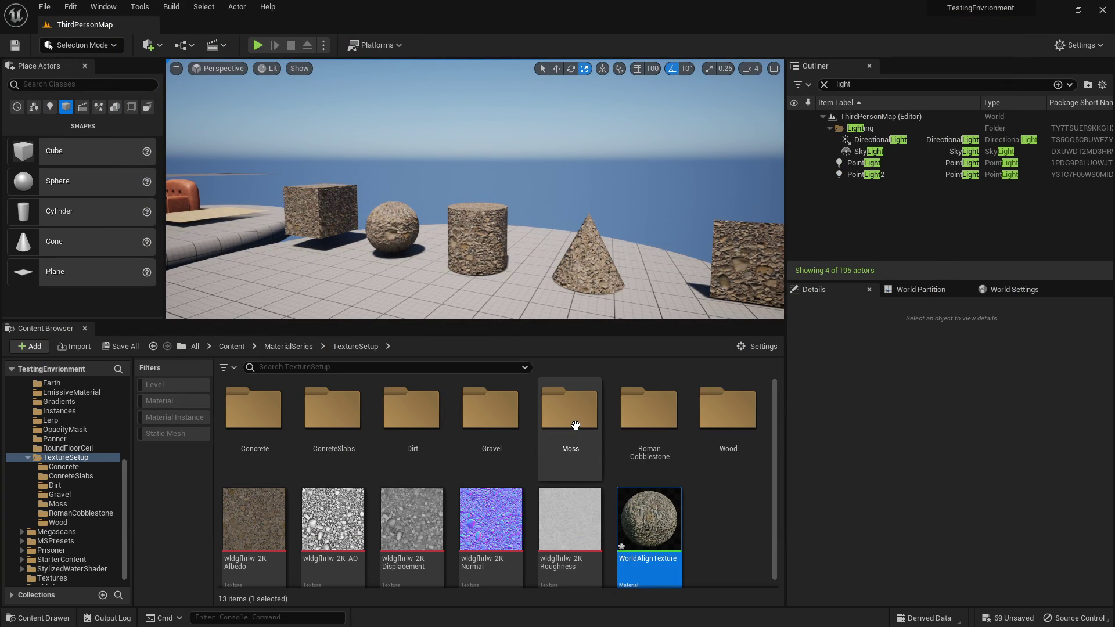
double_click(575, 426)
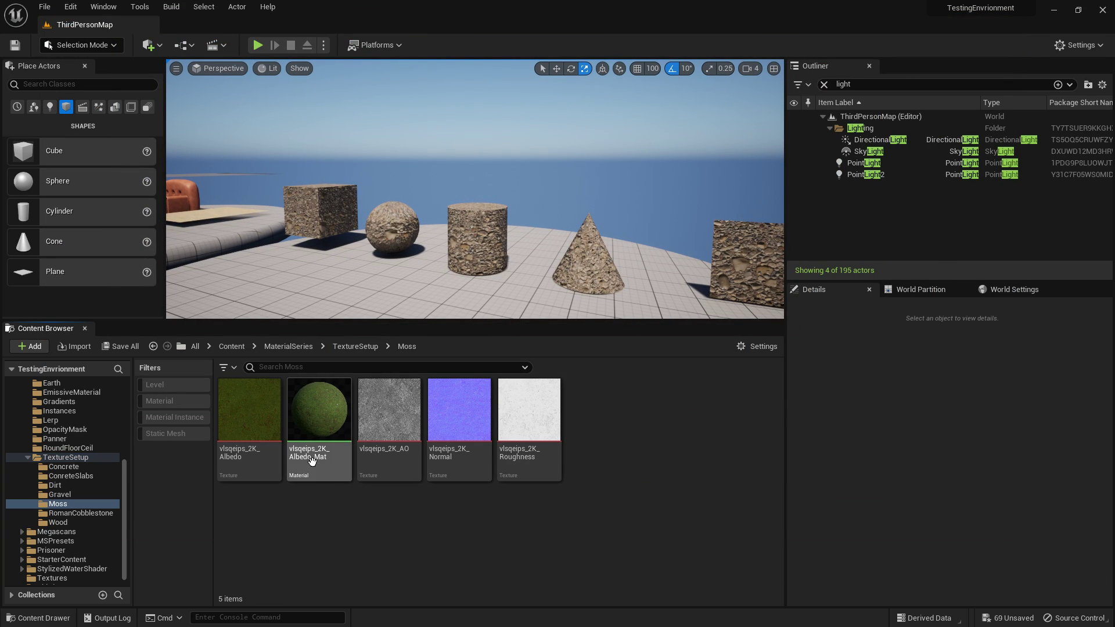
left_click(249, 459)
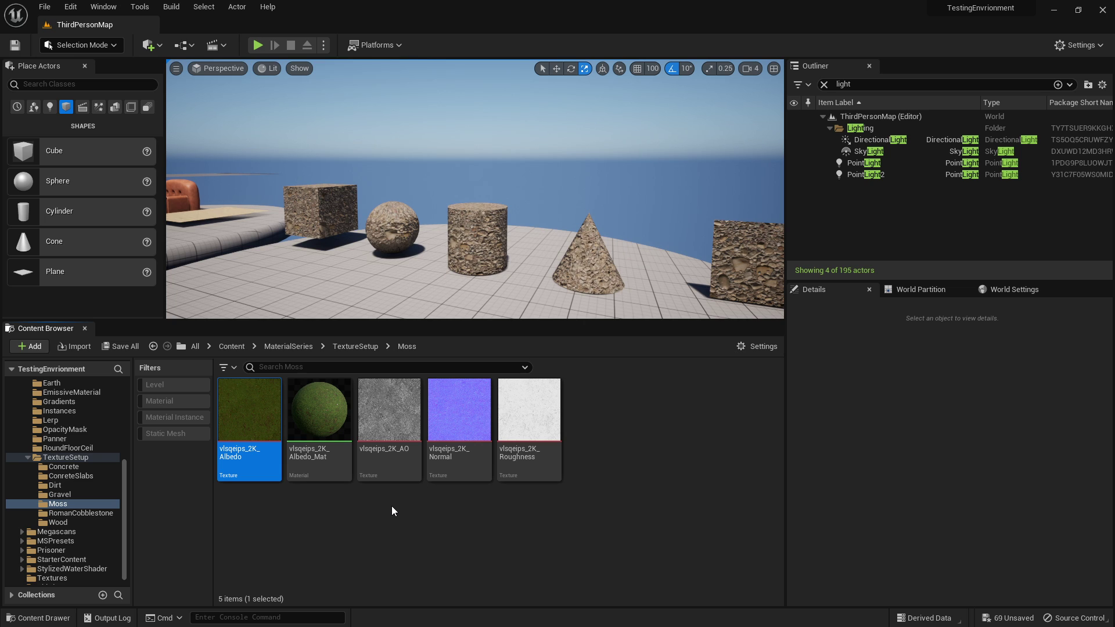
right_click(250, 423)
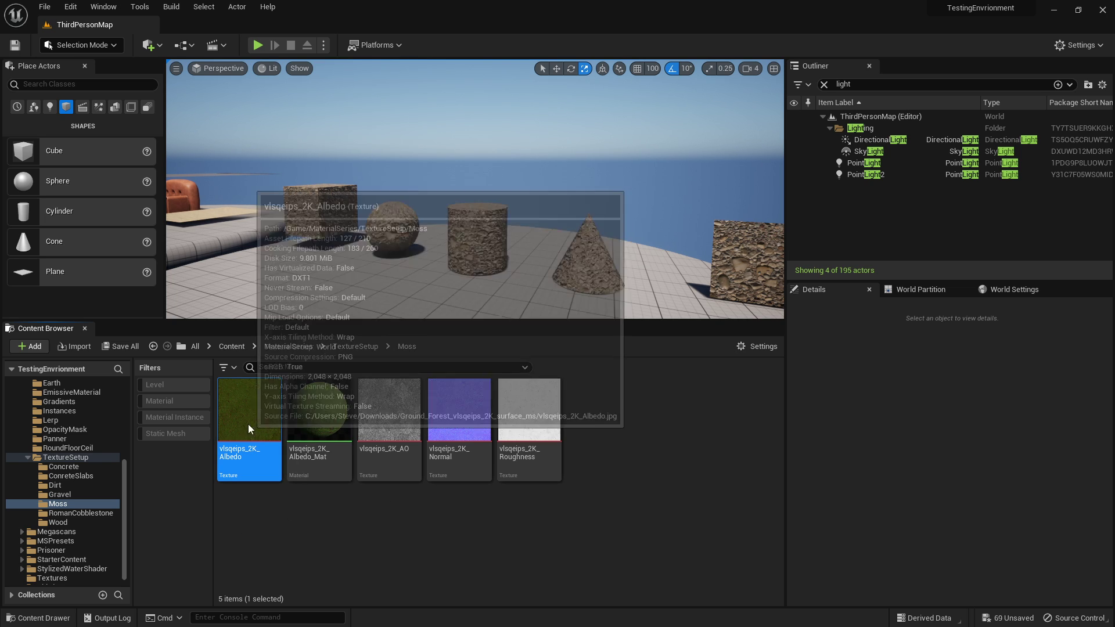
left_click(353, 30)
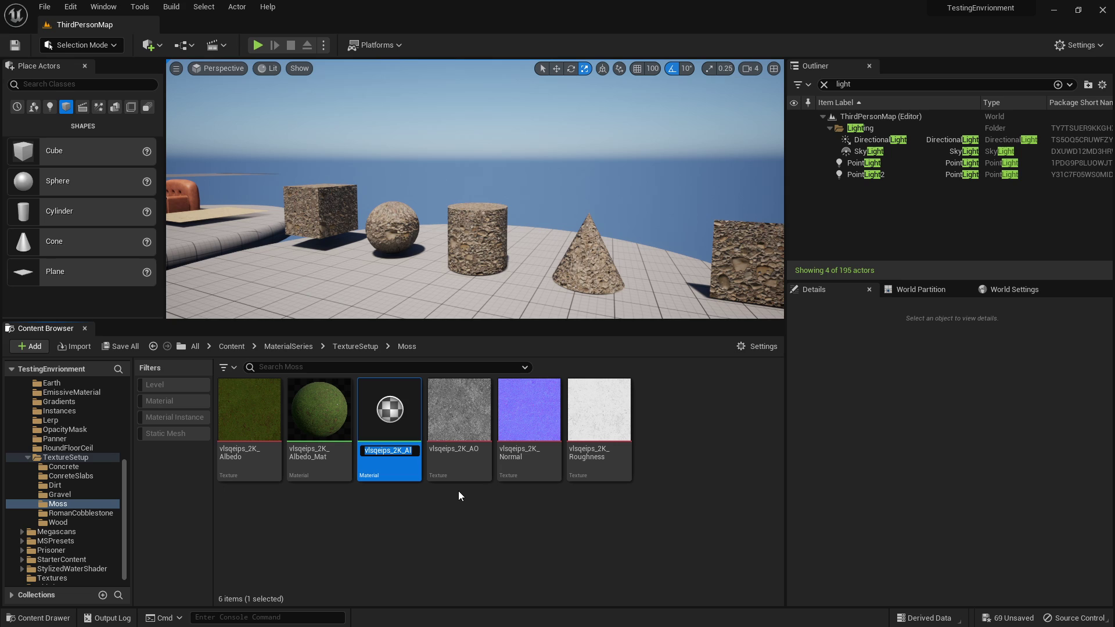
Name the new material M_WorldAlginedTextures
type("M")
type("_")
type("WorldAlginedT")
type("extures")
key("Return")
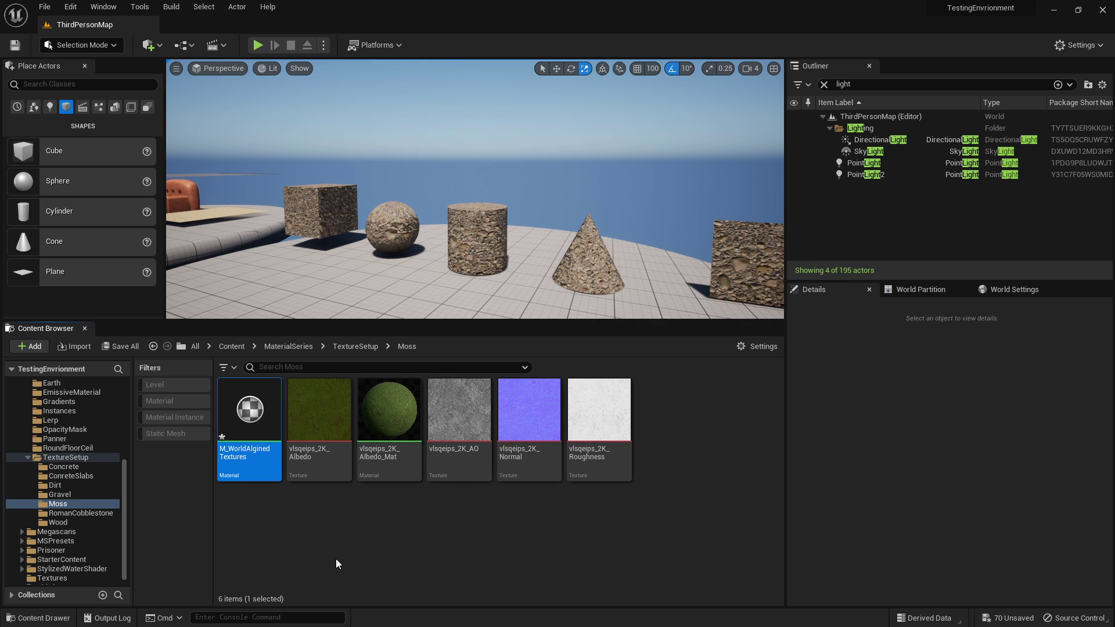
Open M_WorldAlginedTextures for editing, add the AO, Normal and Roughness moss textures to its graph, and maximize the editor window
double_click(257, 432)
double_click(498, 16)
left_click(459, 410)
left_click(603, 425, "shift")
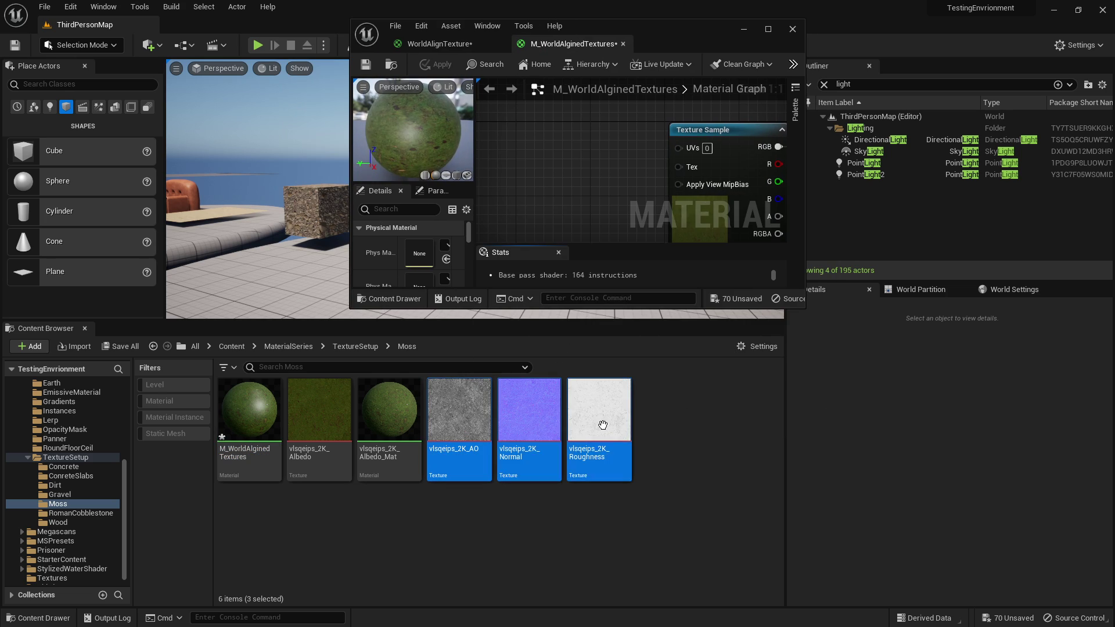
left_click_drag(603, 425, 566, 182)
left_click_drag(647, 27, 630, 0)
Connect the RGB outputs of the Roughness, Normal and AO texture samples to the Roughness, Normal and Ambient Occlusion inputs
right_click_drag(532, 331, 589, 280)
left_click_drag(553, 261, 551, 464)
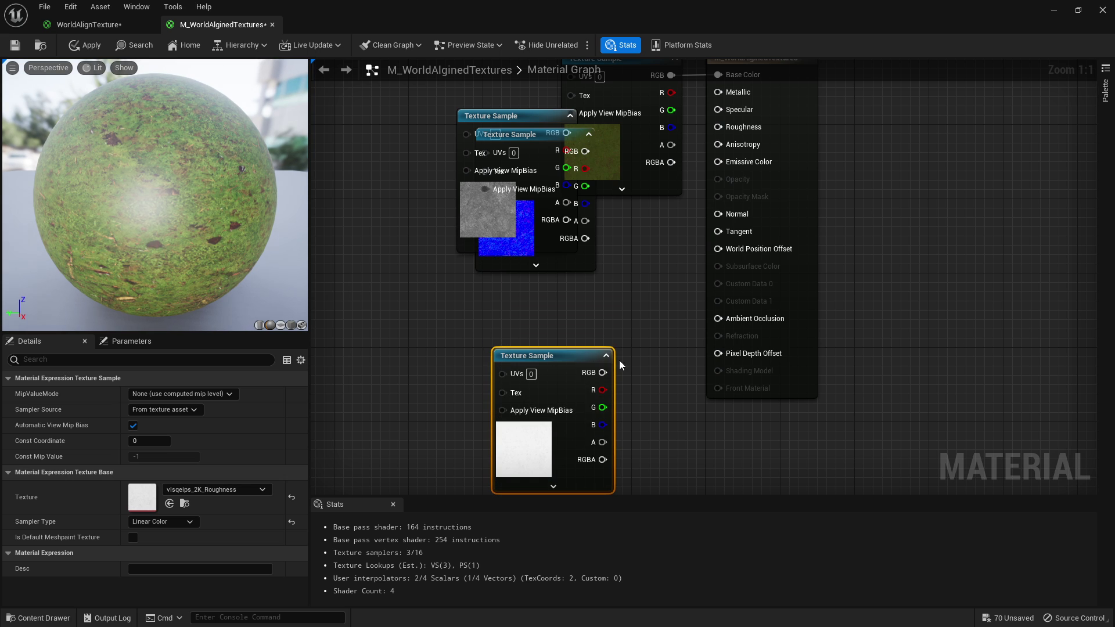
left_click_drag(603, 373, 718, 127)
left_click_drag(530, 249, 510, 322)
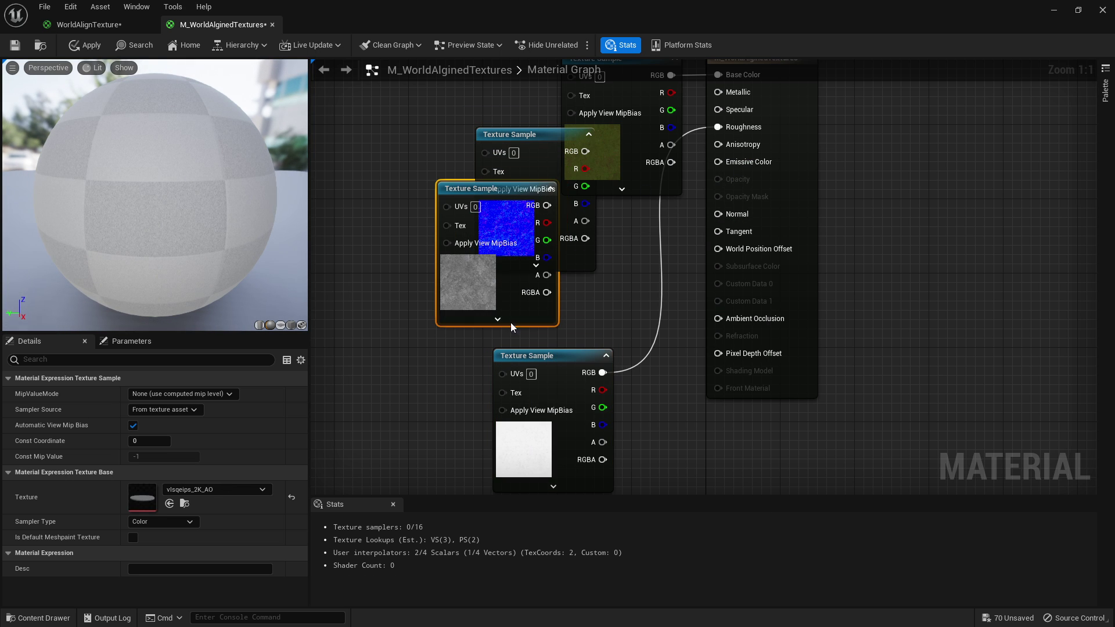
left_click_drag(522, 226, 438, 149)
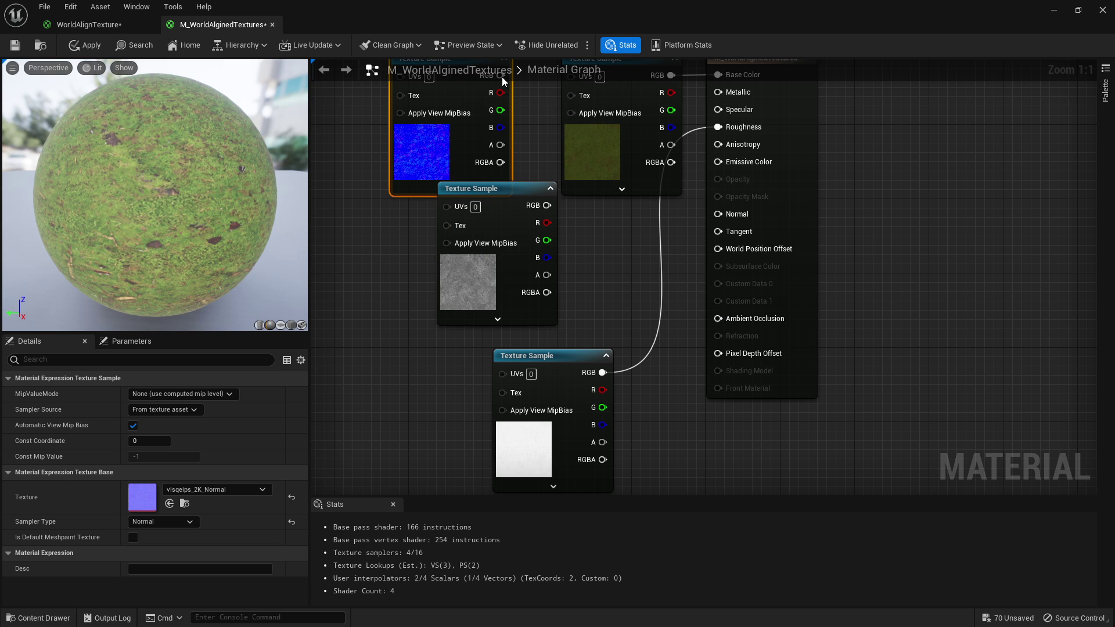
left_click_drag(502, 76, 724, 263)
left_click_drag(544, 253, 746, 368)
Arrange the four texture samples in a column in the order Albedo, Normal, AO and Roughness, well clear of the material output node
right_click_drag(559, 296, 623, 418)
left_click_drag(701, 347, 437, 142)
right_click_drag(511, 256, 528, 272)
left_click_drag(476, 307, 406, 267)
left_click_drag(544, 377, 413, 344)
scroll(644, 231, "down", 4)
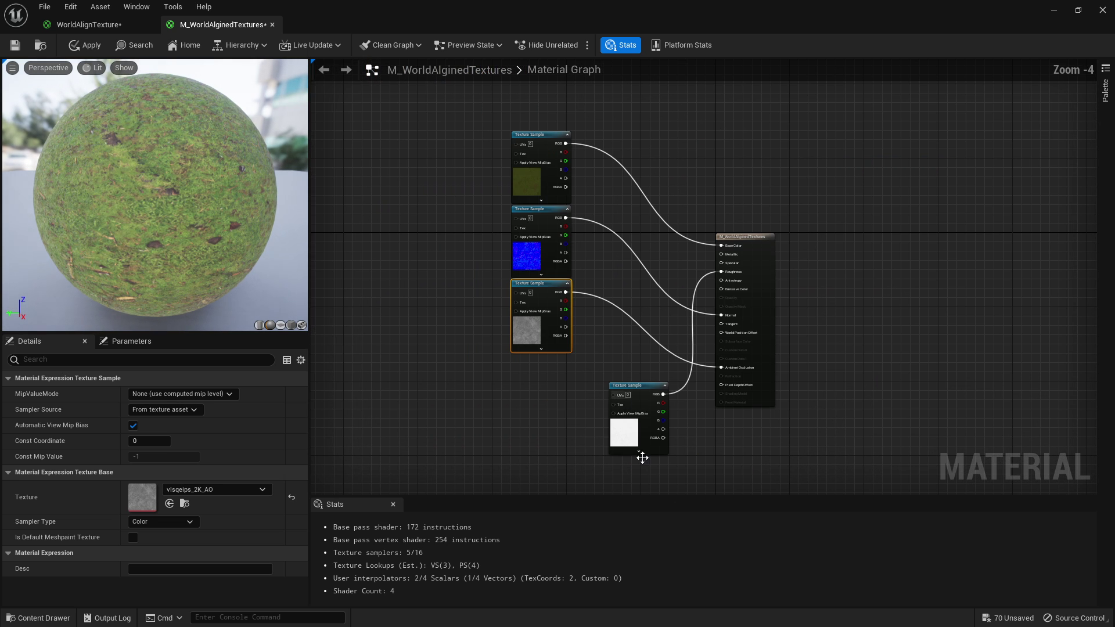
left_click_drag(639, 386, 535, 358)
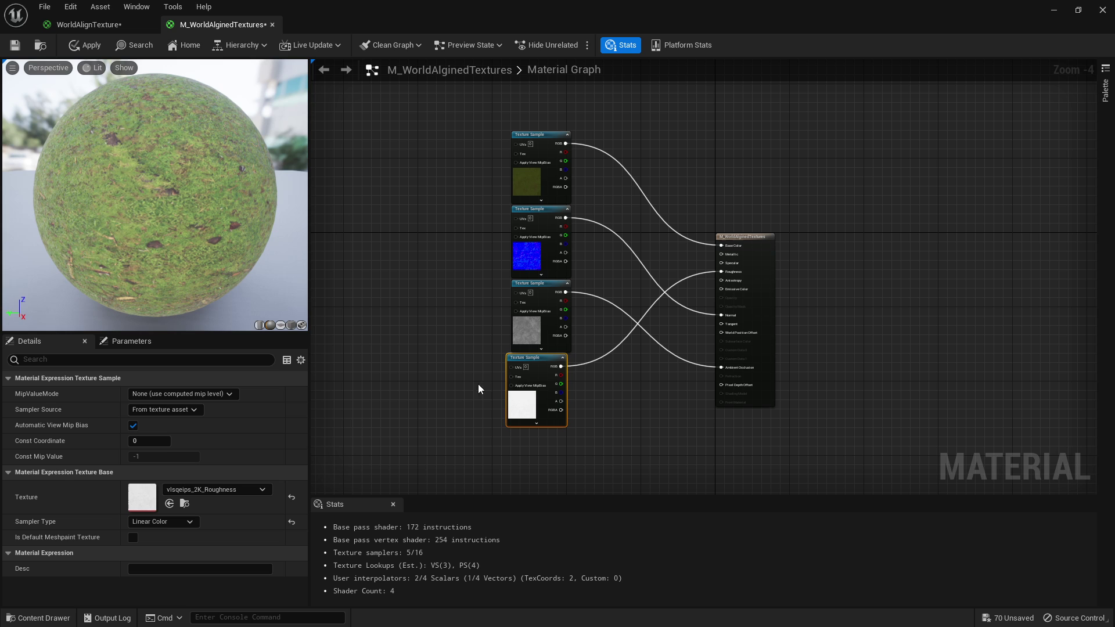
Convert the Albedo texture sample to a texture object
right_click(548, 177)
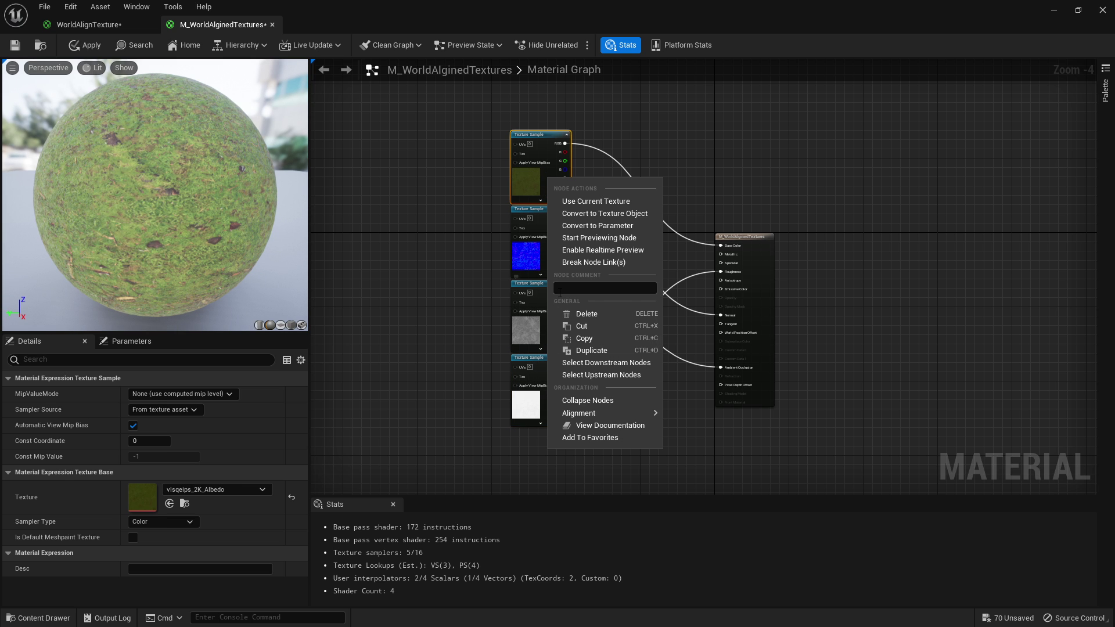
left_click(598, 214)
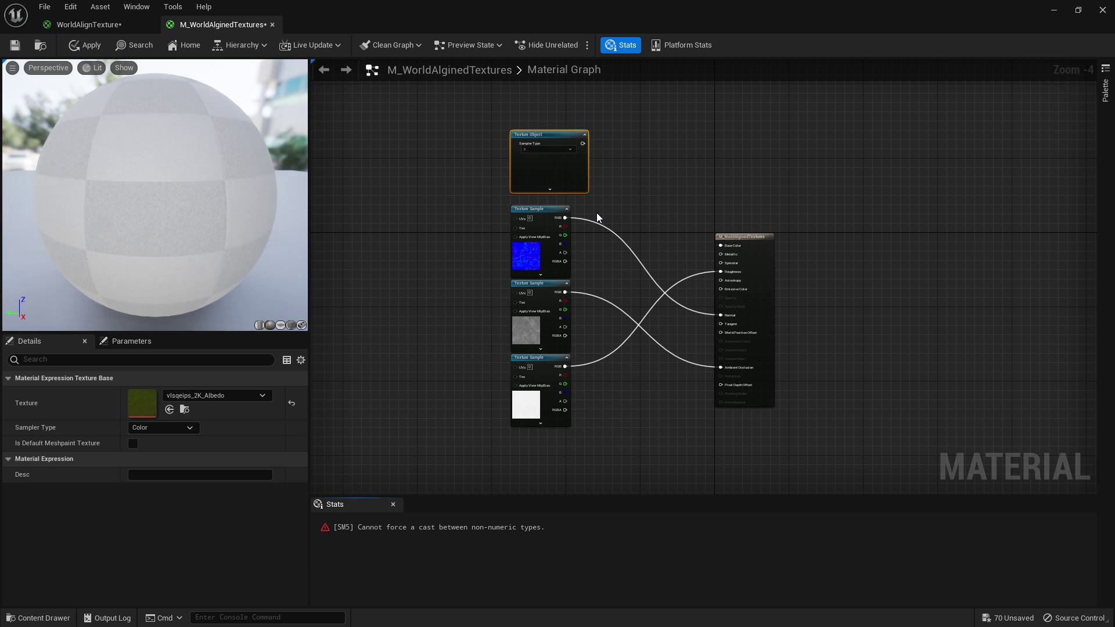
Add a separate TextureObject node beside the texture column and assign it the vlsqeips_2K_Albedo texture
right_click_drag(445, 213, 436, 216)
right_click(437, 216)
type("te")
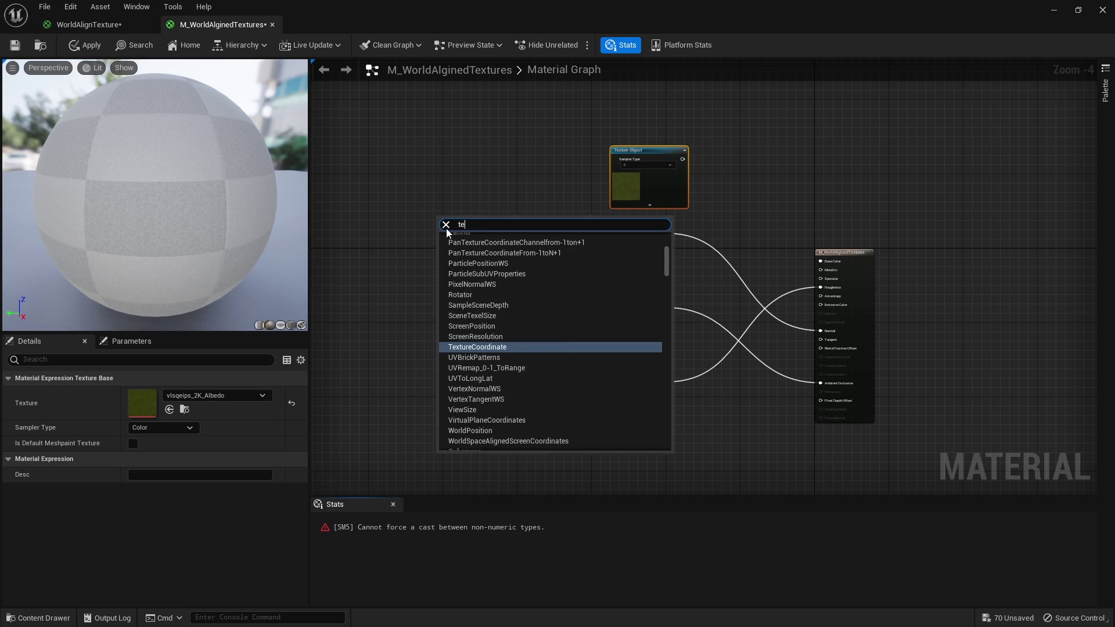
type("xtureobject")
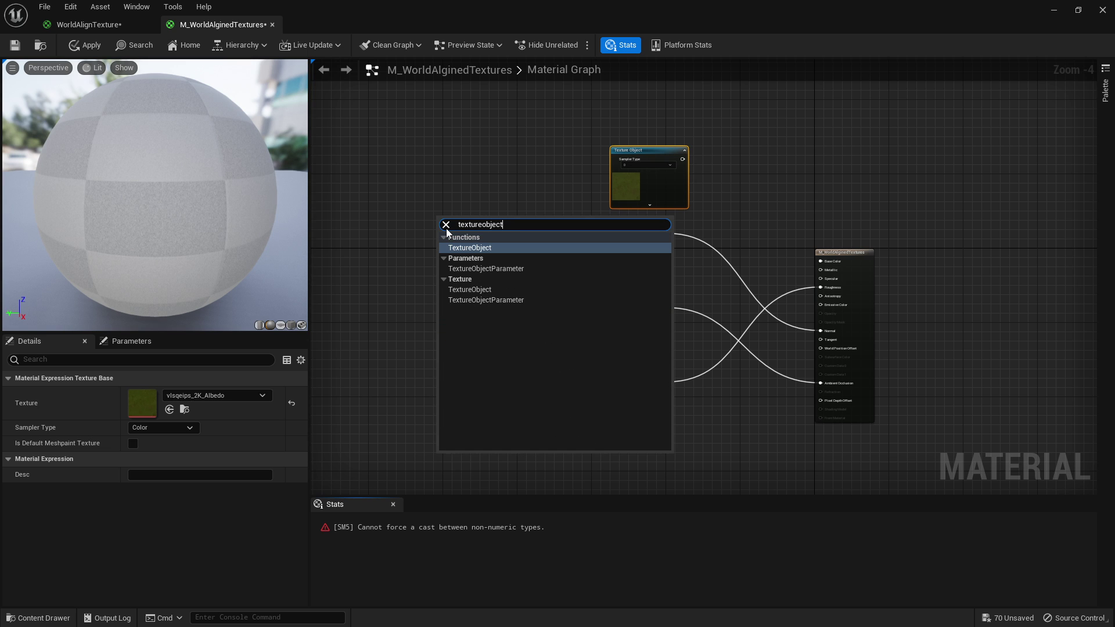
left_click(495, 247)
left_click(201, 395)
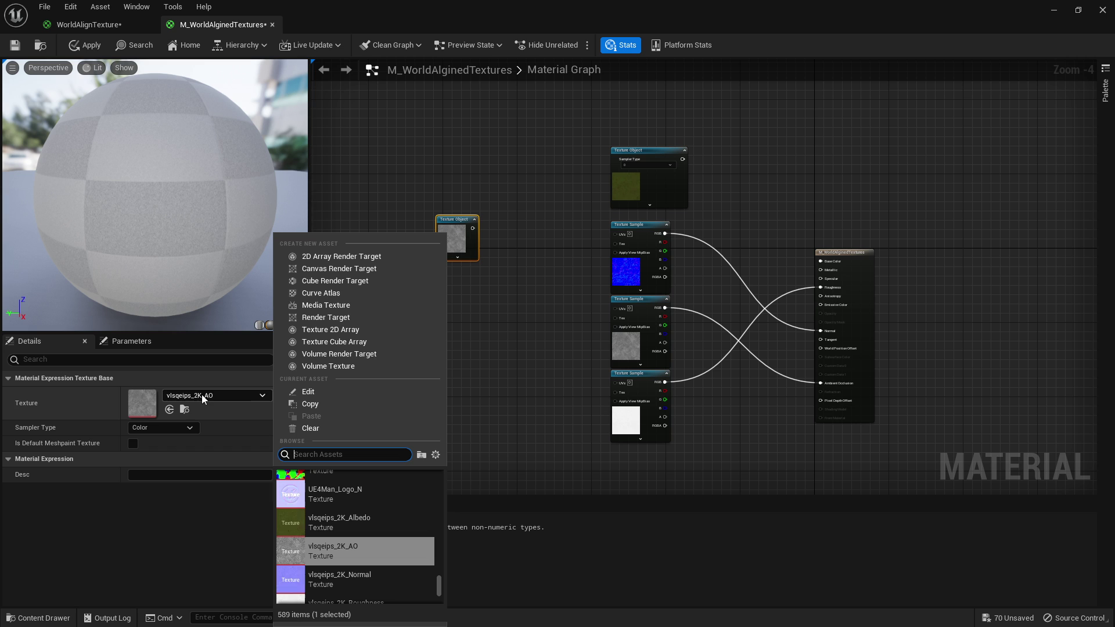
left_click(350, 519)
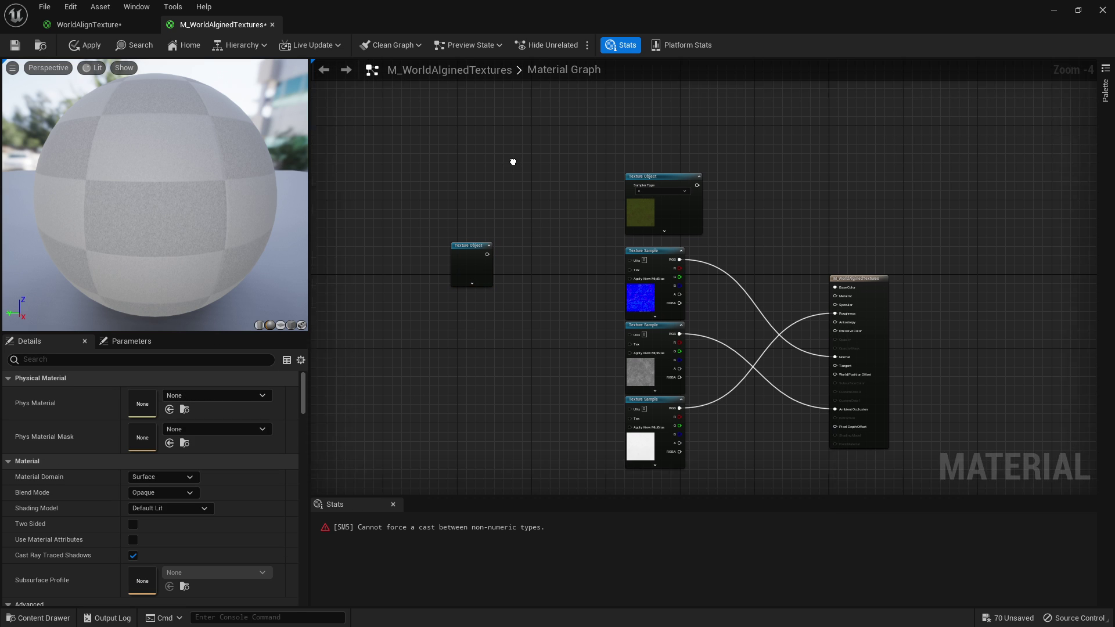
Delete the separately added TextureObject node
left_click(476, 362)
scroll(477, 360, "up", 4)
right_click_drag(705, 233, 623, 291)
left_click(410, 264)
key("Delete")
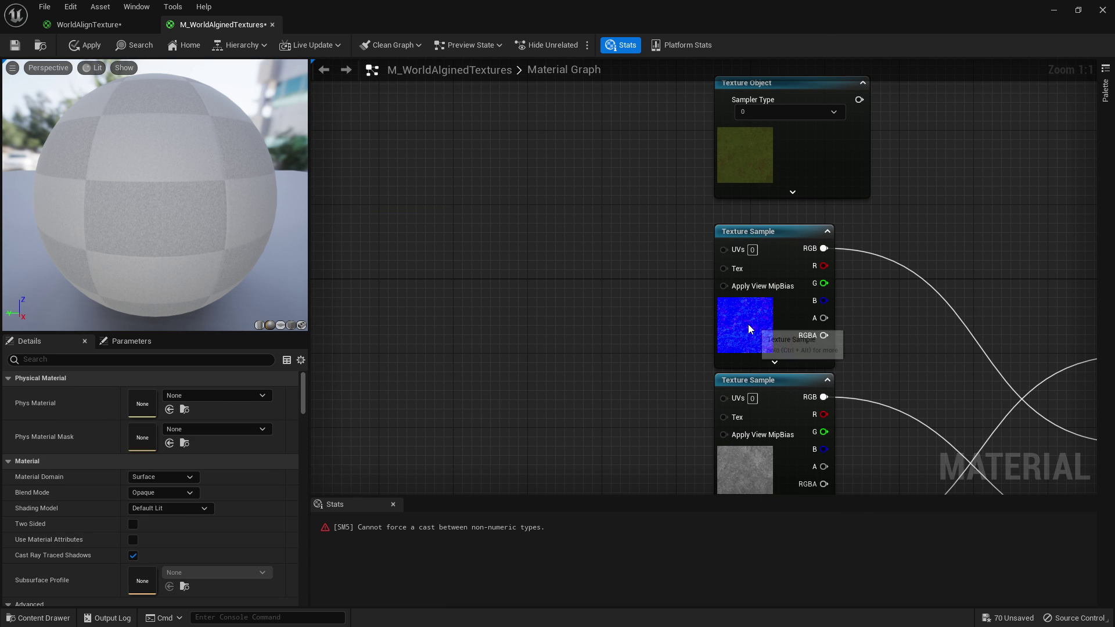
Convert the Normal, AO and Roughness texture samples to texture objects
right_click(748, 327)
left_click(813, 355)
right_click(768, 440)
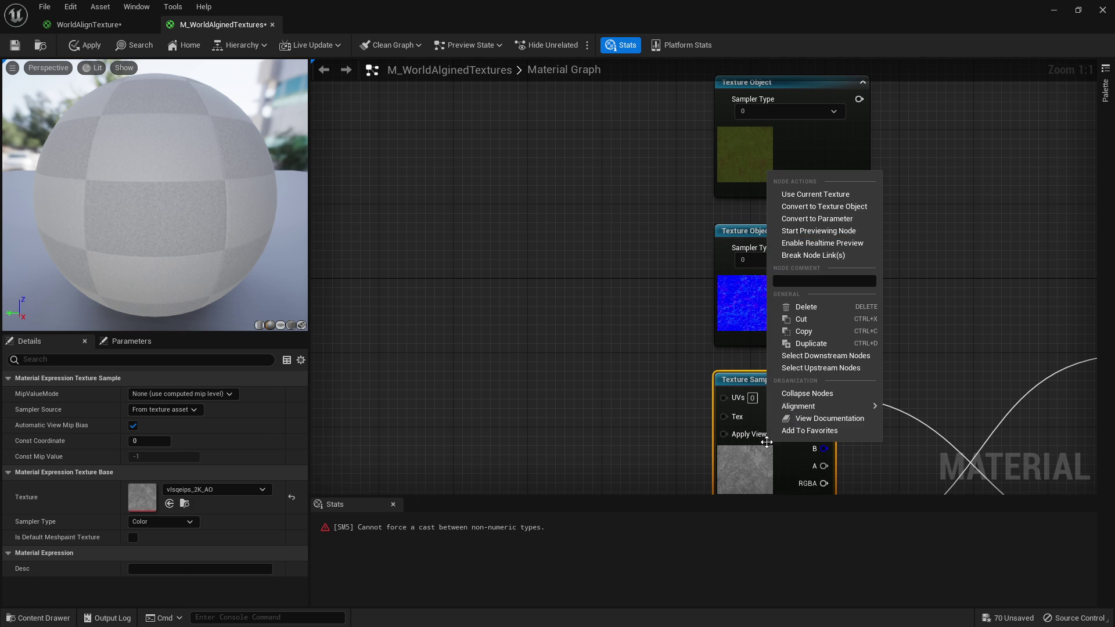
left_click(830, 207)
right_click_drag(772, 441, 622, 256)
right_click(622, 399)
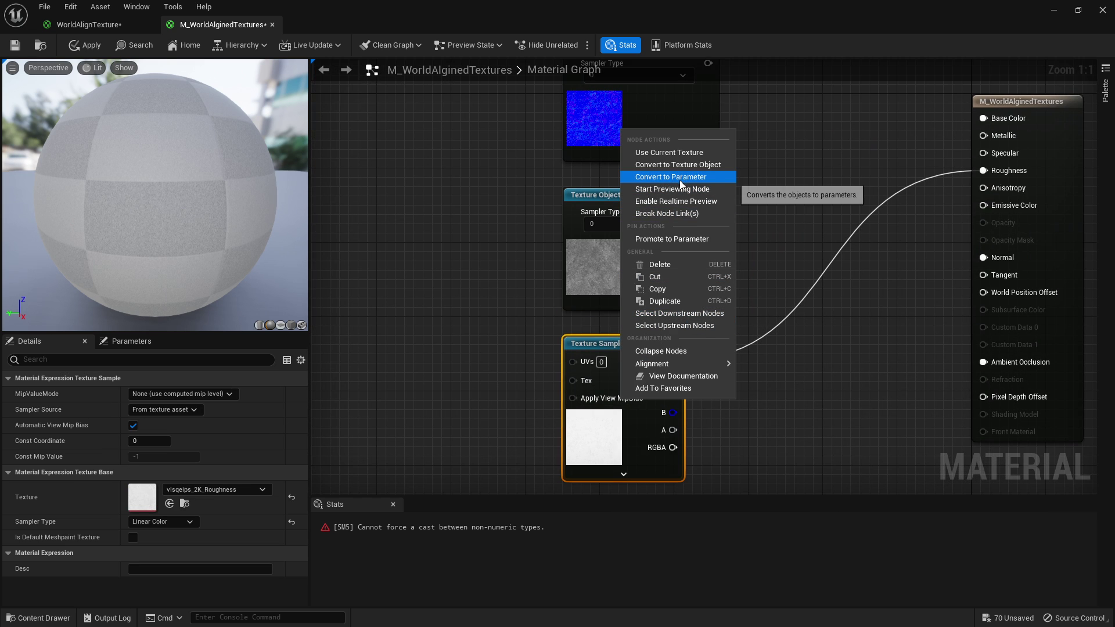
left_click(677, 165)
left_click(1003, 247)
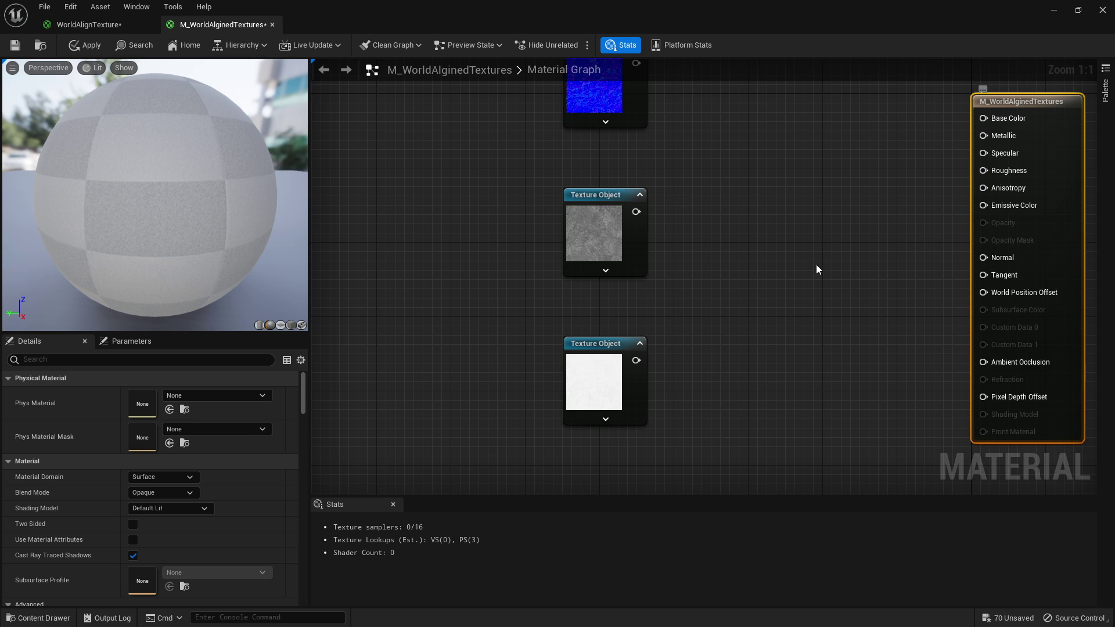
Select the texture object column and move it farther away from the material output node
scroll(817, 264, "down", 2)
right_click_drag(746, 184, 735, 287)
right_click_drag(751, 146, 736, 211)
left_click_drag(736, 198, 639, 406)
right_click_drag(697, 299, 709, 216)
left_click_drag(764, 136, 644, 424)
right_click_drag(738, 205, 764, 258)
left_click_drag(746, 119, 645, 465)
right_click_drag(761, 267, 771, 292)
left_click_drag(687, 176, 464, 197)
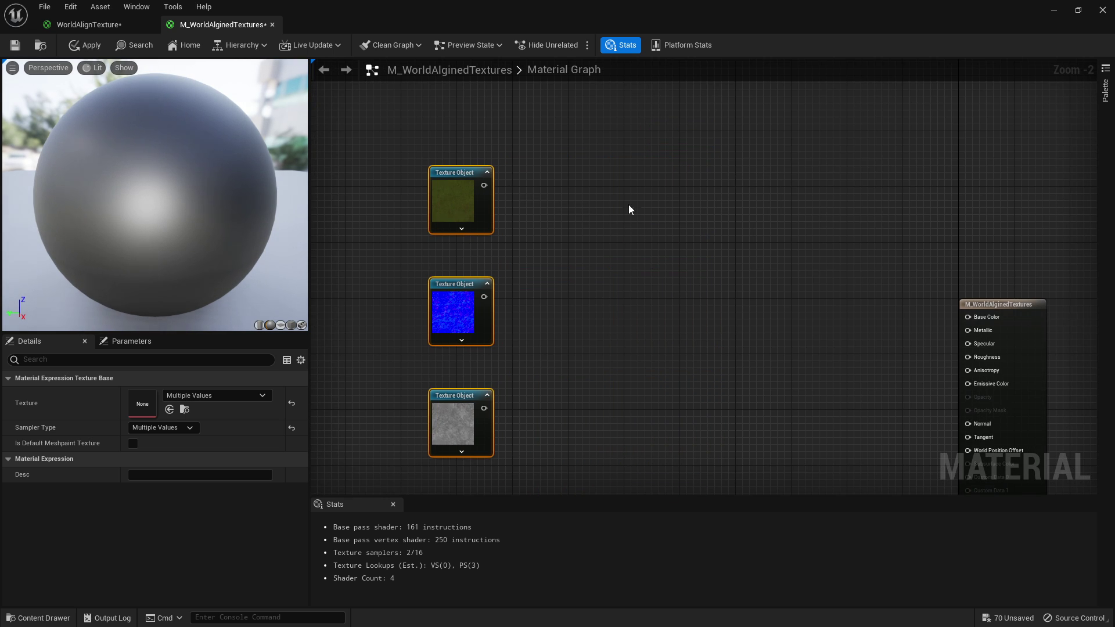
Add a WorldAlignedTexture node and place it beside the Albedo texture object
right_click(695, 212)
type("worldaligned")
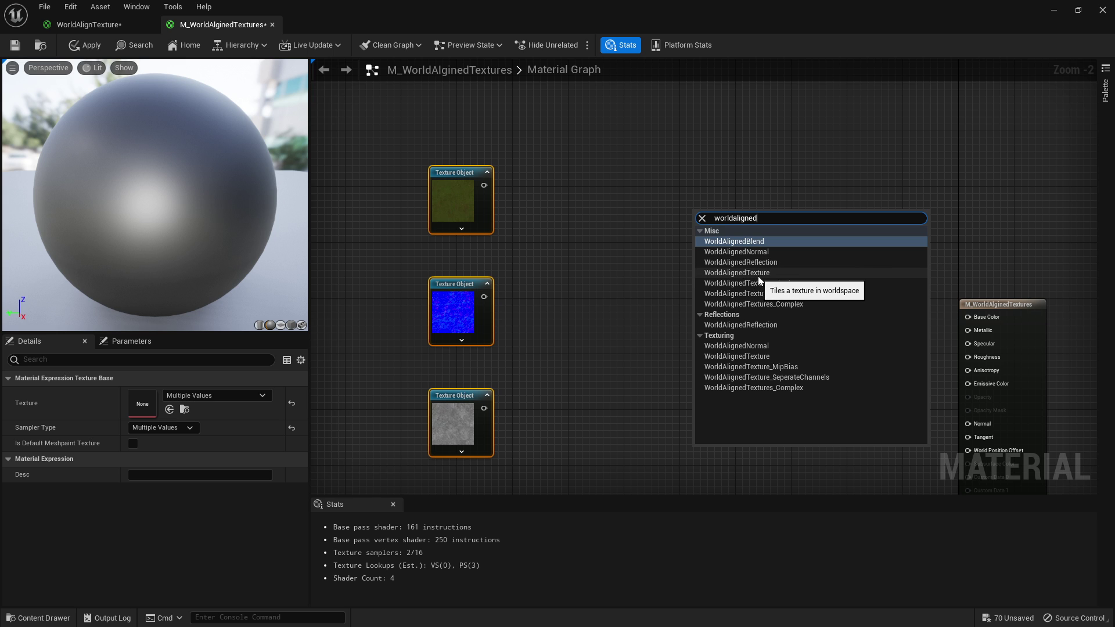
left_click(757, 274)
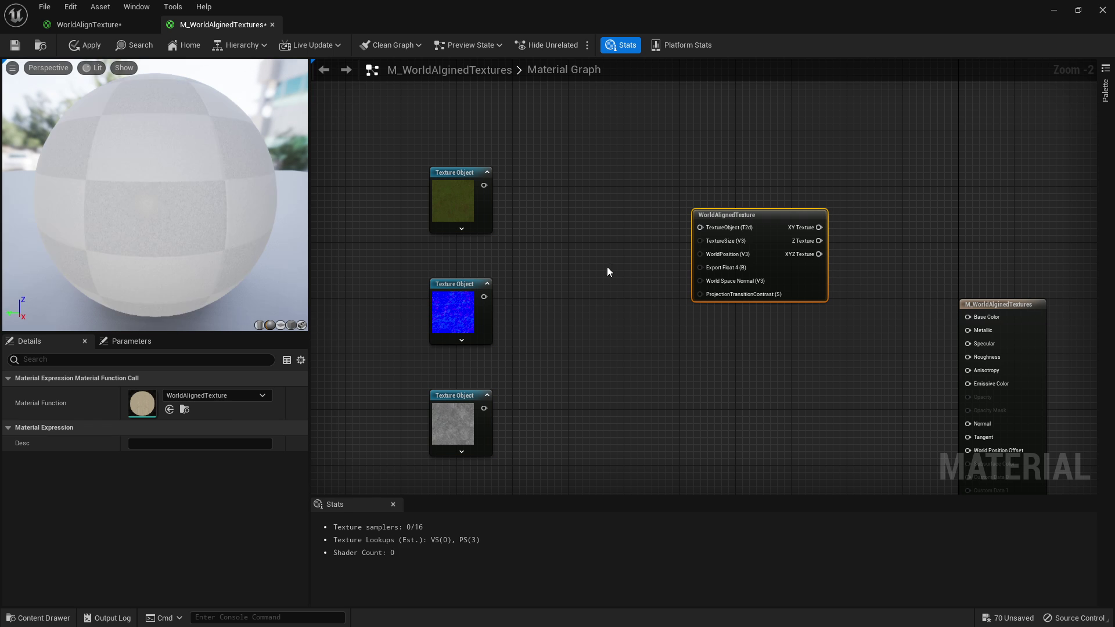
left_click_drag(769, 213, 605, 172)
Paste two WorldAlignedTexture nodes and place them beside the AO and Roughness texture objects
key("ctrl+v")
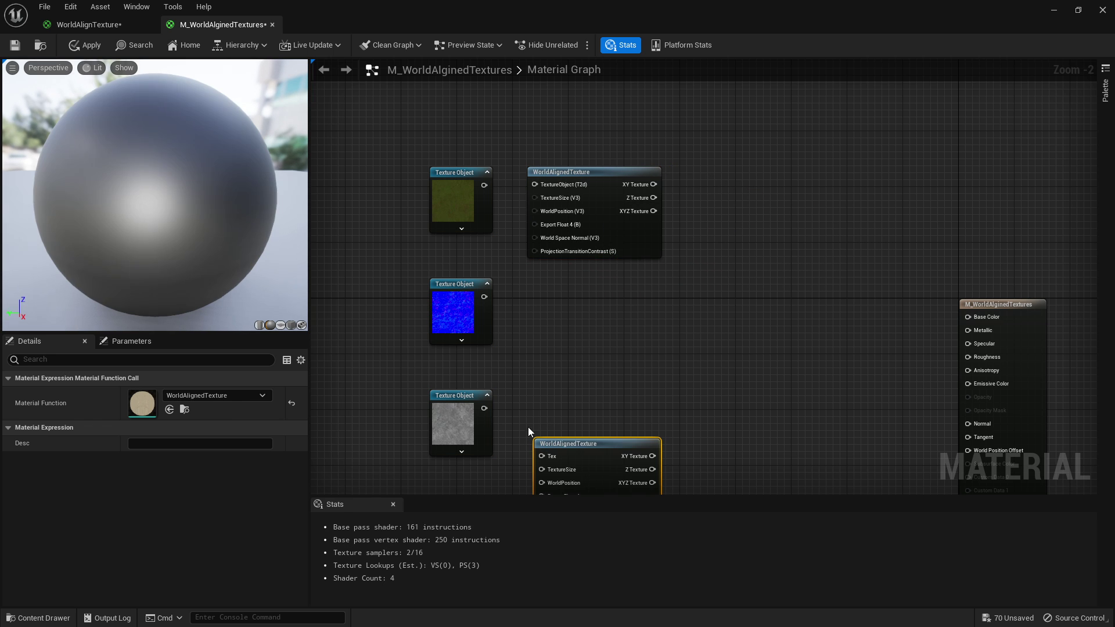
left_click_drag(575, 443, 569, 396)
right_click_drag(624, 415, 622, 227)
key("ctrl+v")
mouse_move(546, 342)
left_mouse_down()
mouse_move(546, 321)
mouse_move(507, 328)
mouse_move(532, 331)
left_mouse_up()
Connect the Albedo, AO and Roughness texture objects to the texture inputs of their WorldAlignedTexture nodes
left_click_drag(482, 221, 539, 219)
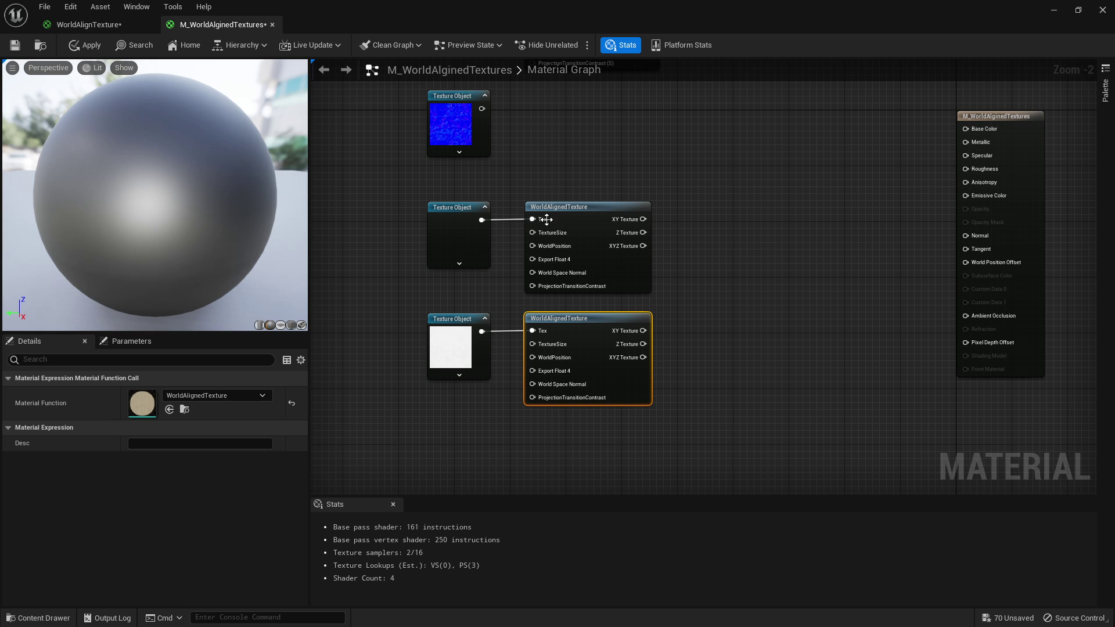
right_click_drag(582, 147, 556, 276)
scroll(556, 276, "up", 2)
left_click_drag(507, 257, 600, 264)
left_click_drag(507, 257, 577, 259)
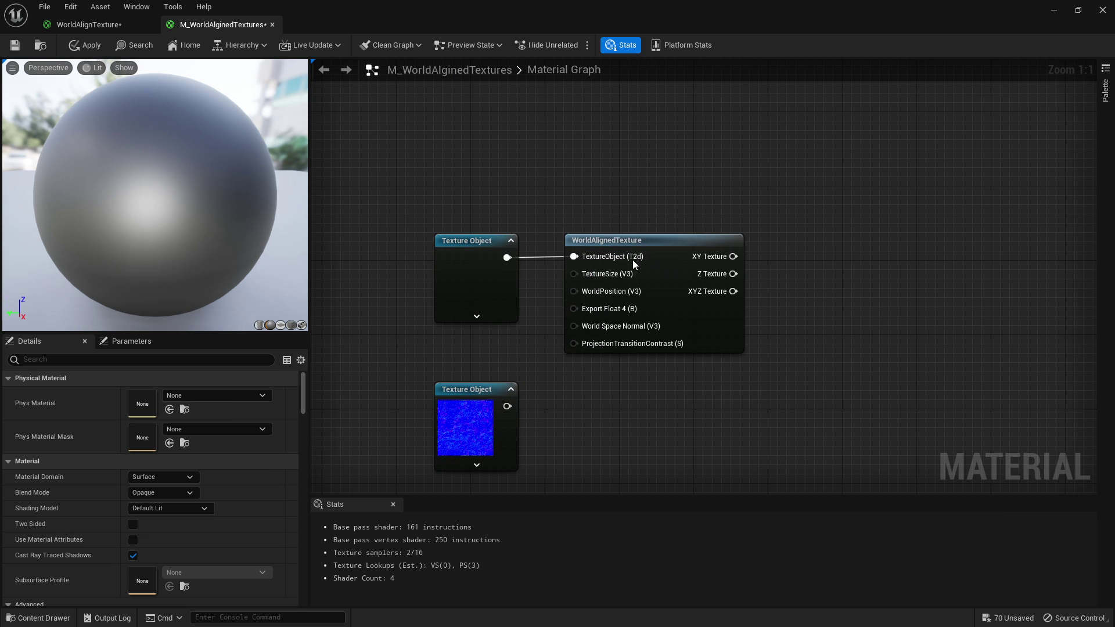
Add a WorldAlignedNormal node beside the Normal texture object and connect that texture to its TextureObject input
scroll(707, 354, "down", 2)
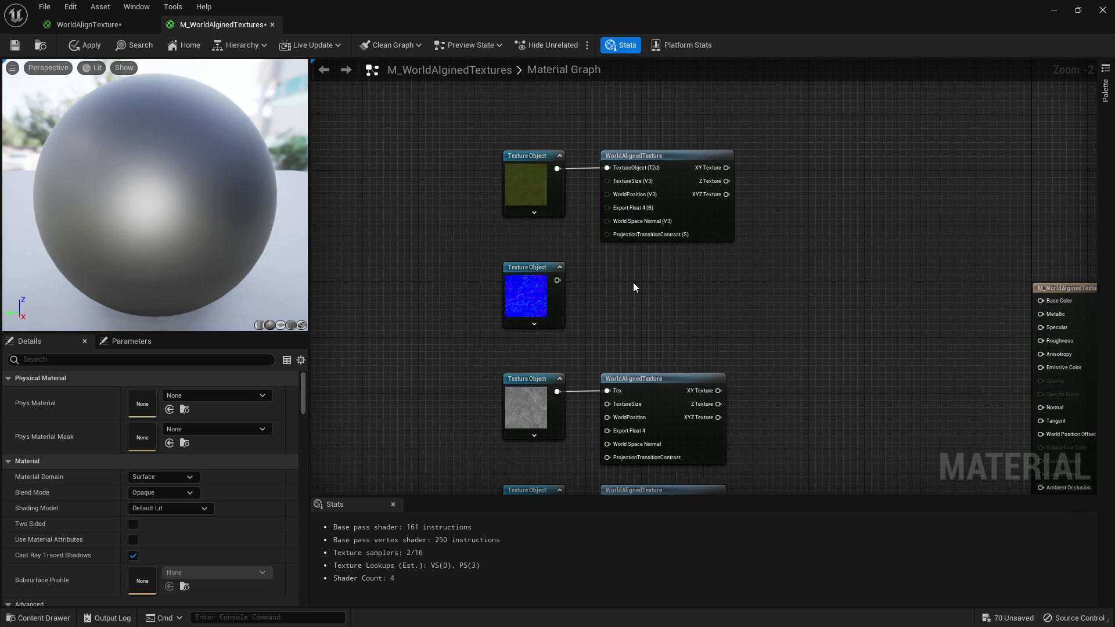
right_click(647, 293)
type("worlda")
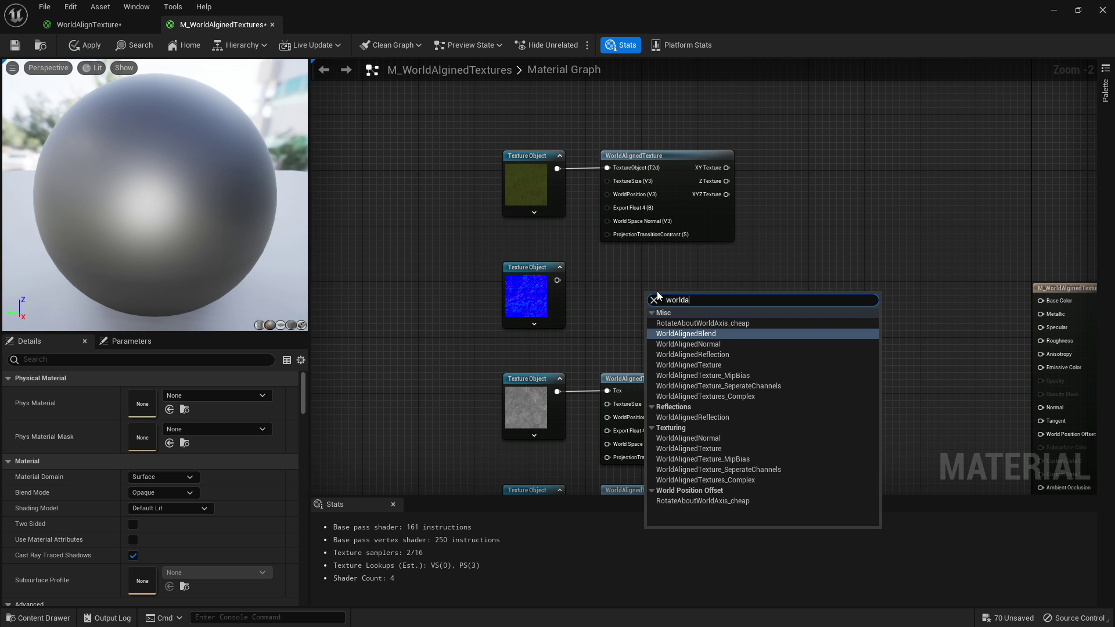
type("l")
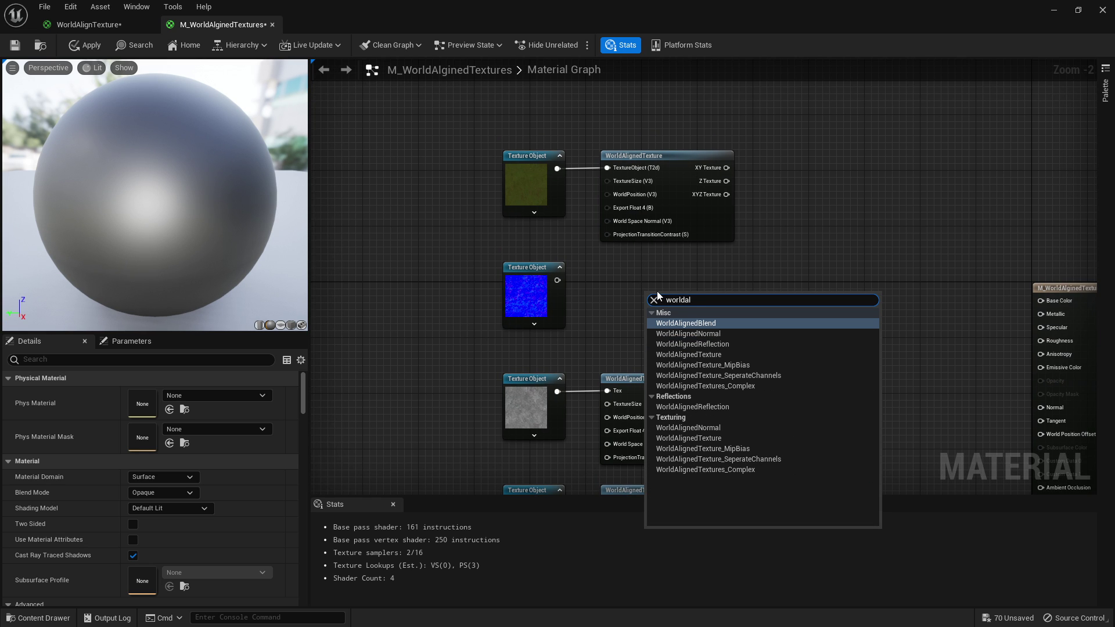
left_click(715, 337)
left_click_drag(682, 295, 636, 266)
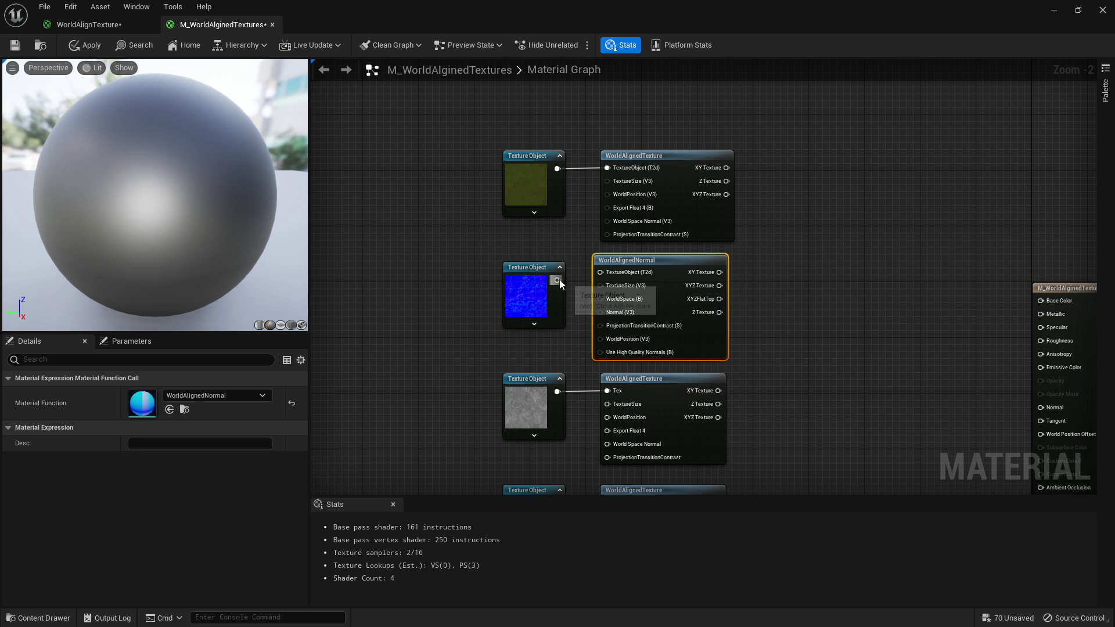
left_click_drag(557, 280, 600, 273)
left_click(778, 241)
Try the Albedo WorldAlignedTexture node's Z Texture output in Base Color and examine the projection on the preview sphere
scroll(779, 241, "up", 2)
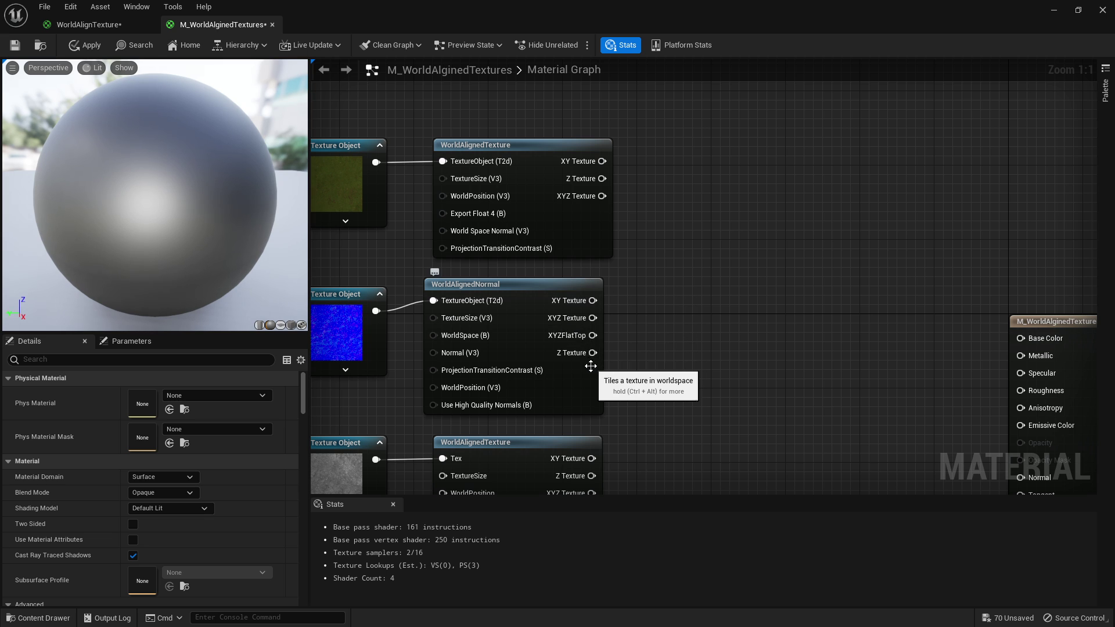
left_click_drag(593, 353, 949, 339)
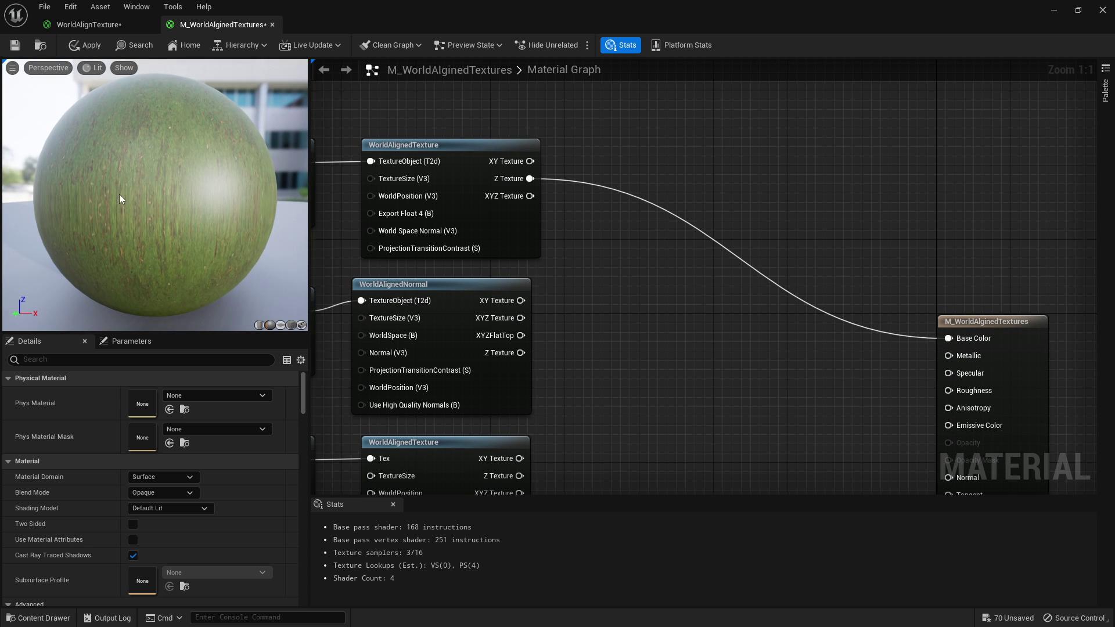
left_click_drag(119, 195, 164, 255)
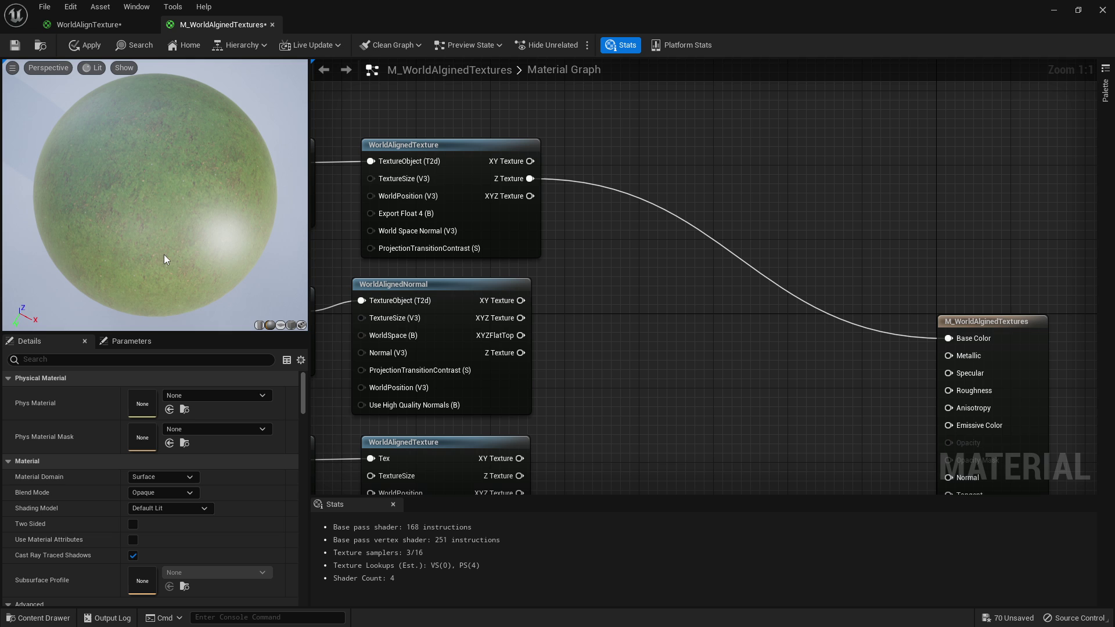
left_click_drag(93, 216, 99, 163)
scroll(123, 275, "down", 4)
left_click_drag(123, 275, 129, 261)
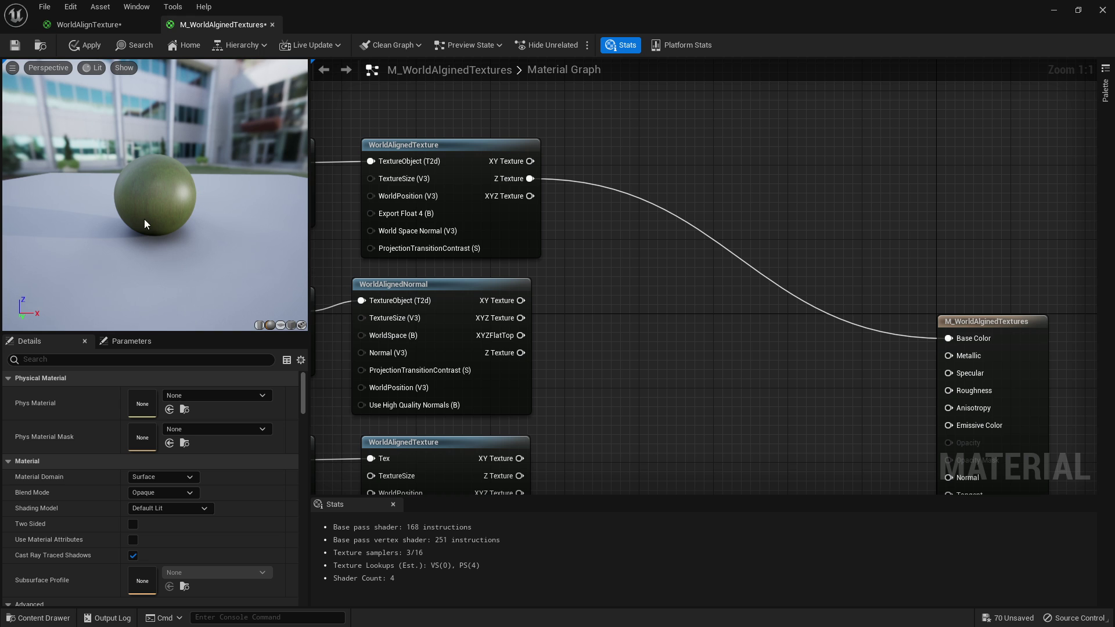
scroll(144, 218, "up", 5)
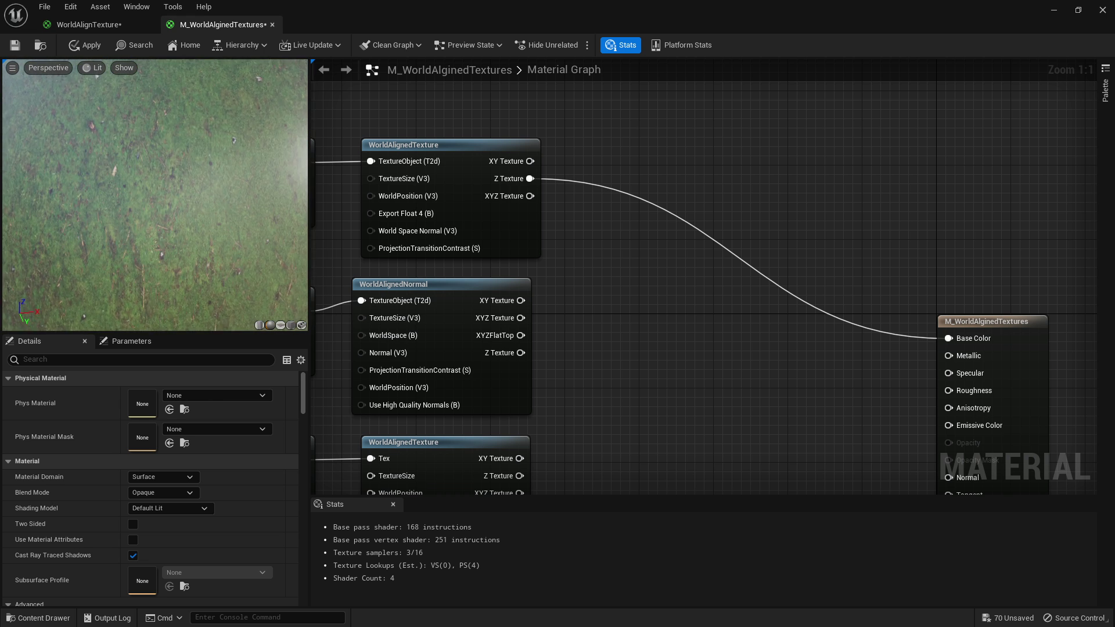
scroll(144, 218, "down", 5)
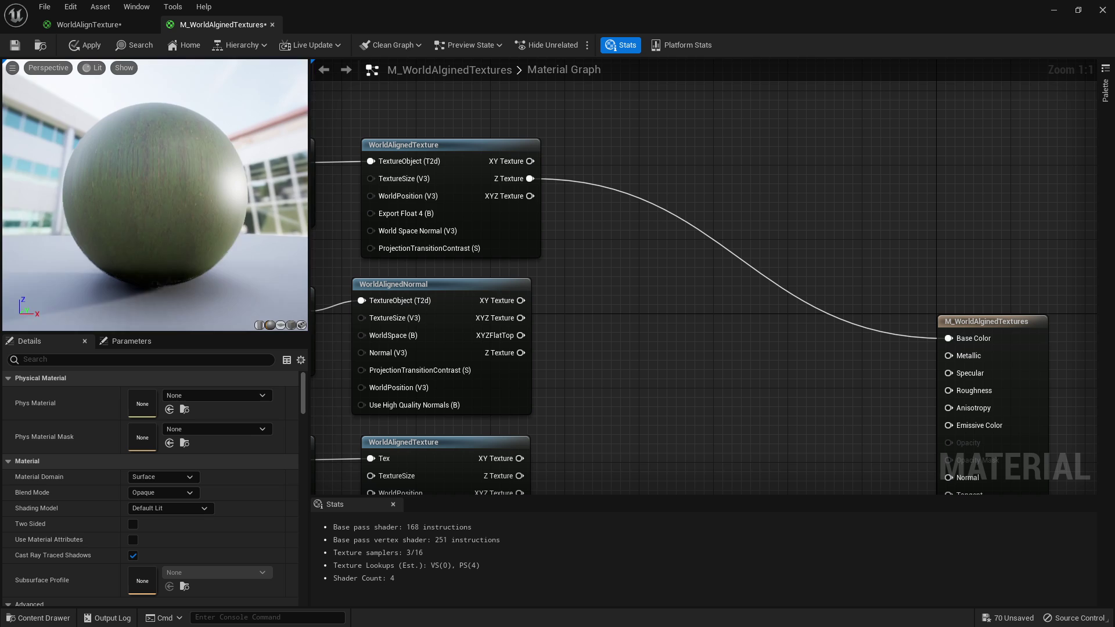
left_click_drag(168, 186, 199, 245)
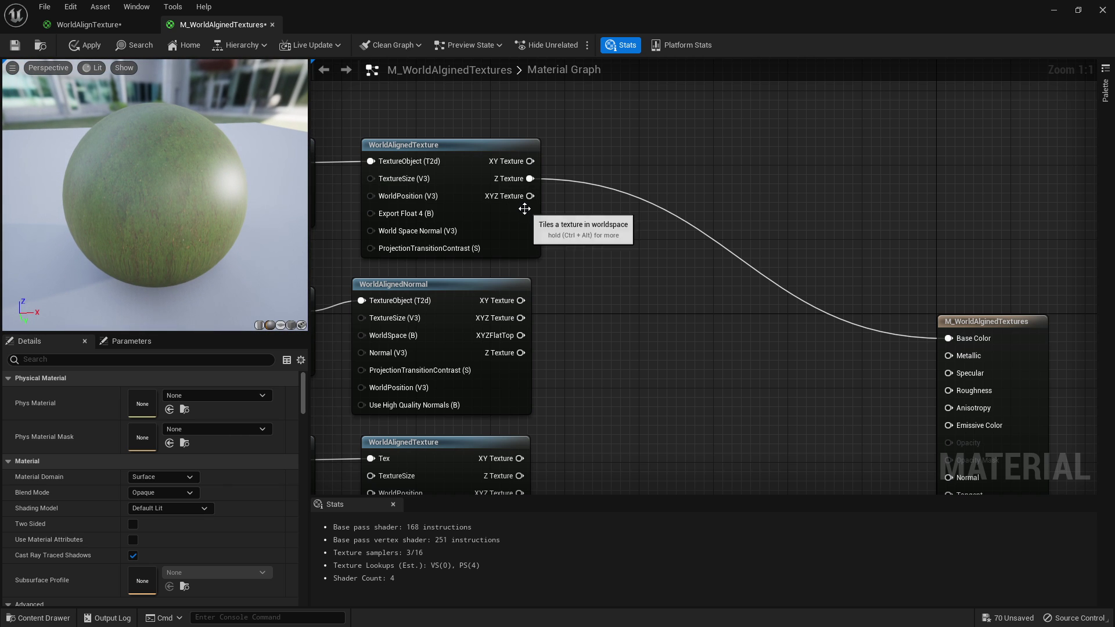
Switch Base Color to the Albedo node's XYZ Texture output and examine the projection on the preview sphere
left_click_drag(530, 197, 949, 338)
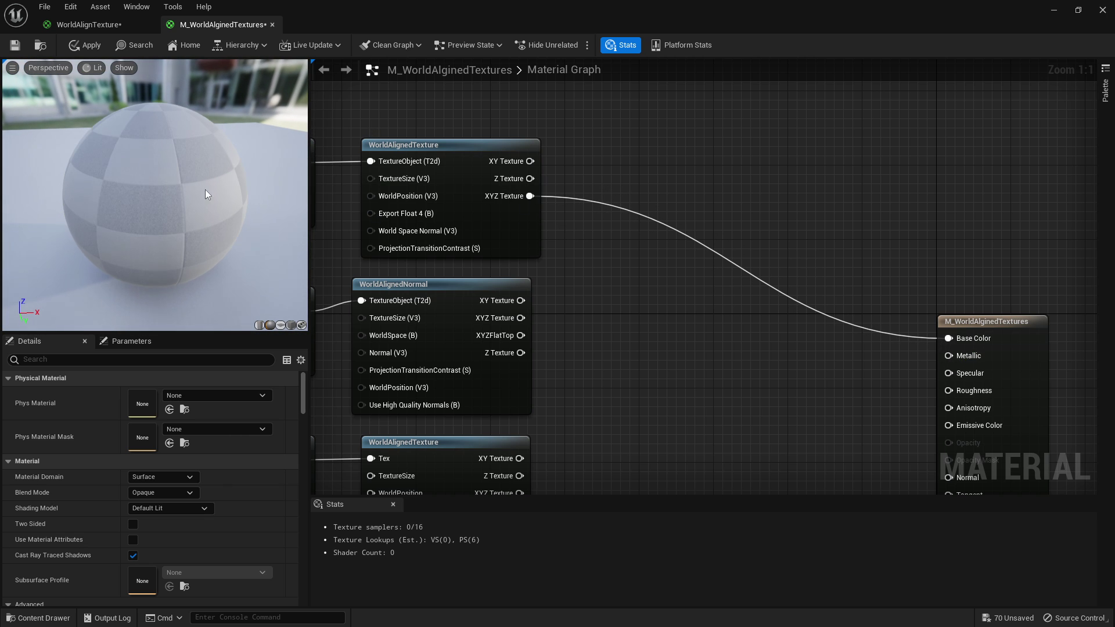
right_click_drag(184, 176, 184, 119)
left_click_drag(184, 176, 185, 129)
left_click_drag(75, 220, 76, 196)
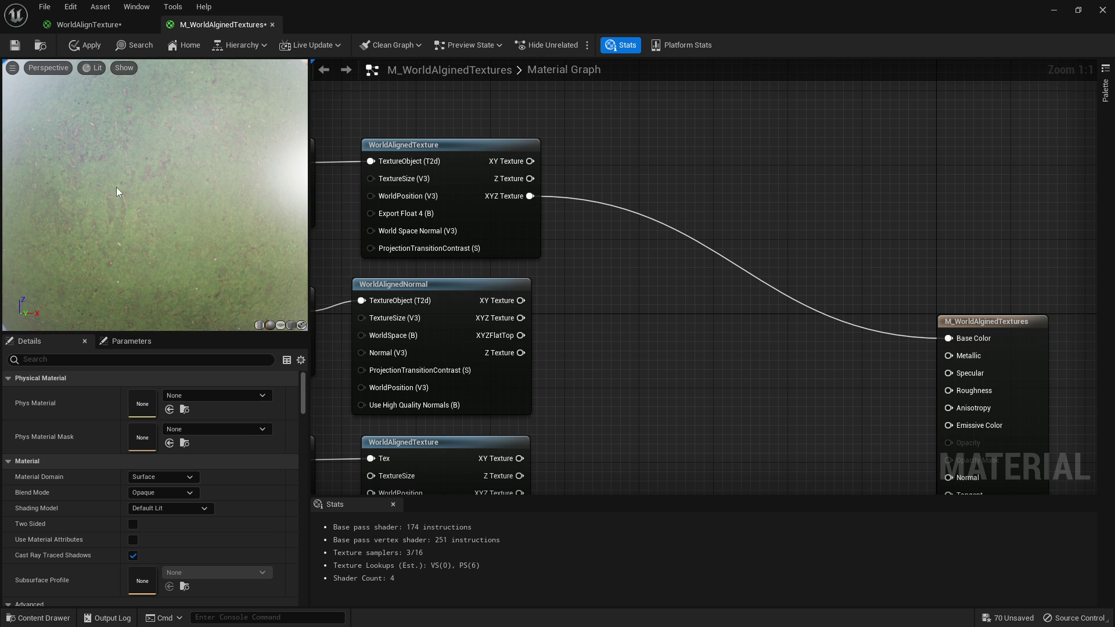
Try the Albedo node's XY Texture output in Base Color and compare the preview sphere from several angles
left_click_drag(529, 160, 958, 347)
scroll(227, 205, "down", 8)
mouse_move(176, 93)
left_mouse_down()
mouse_move(176, 168)
mouse_move(145, 95)
left_mouse_up()
left_click_drag(178, 166, 174, 102)
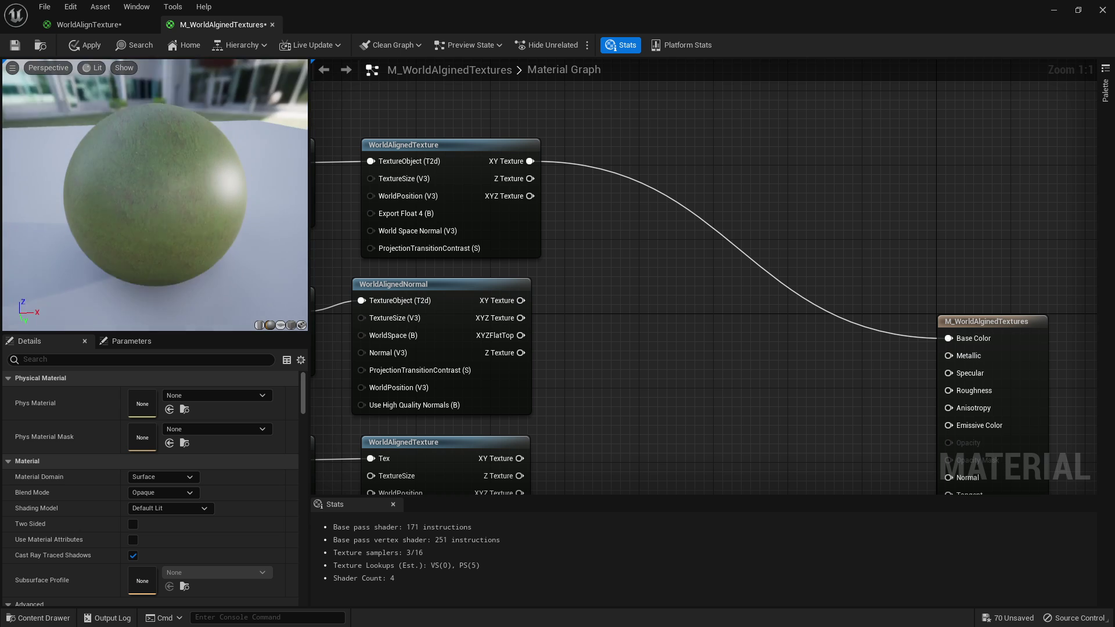
scroll(179, 167, "up", 4)
mouse_move(179, 166)
left_mouse_down()
mouse_move(137, 166)
mouse_move(175, 164)
left_mouse_up()
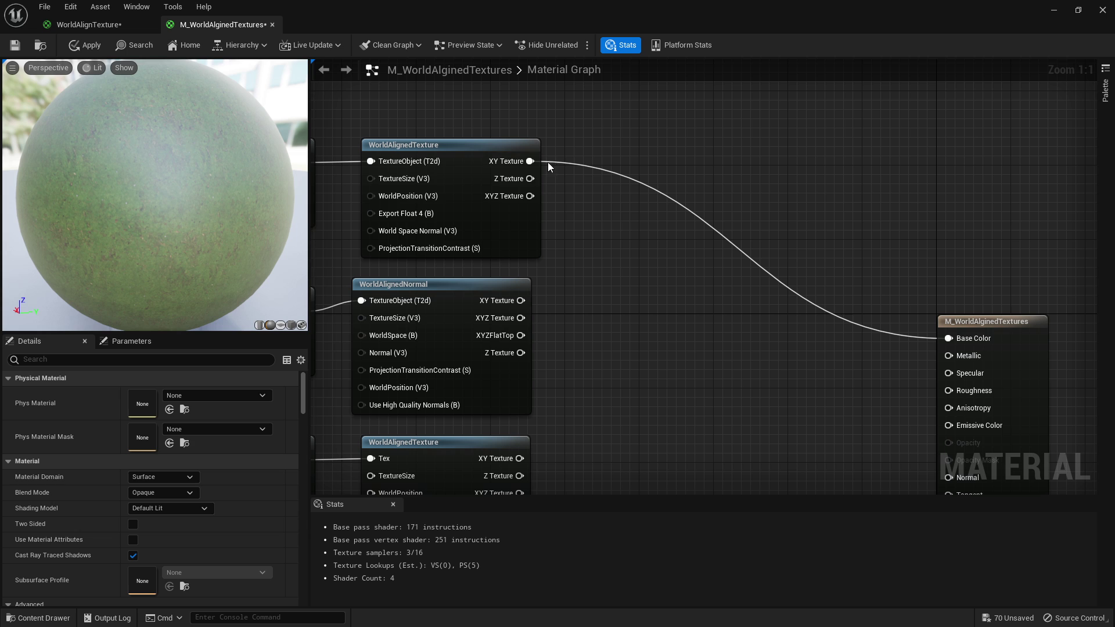
Connect the XYZ Texture outputs of the Albedo WorldAlignedTexture and the WorldAlignedNormal node to Base Color and Normal respectively
left_click_drag(530, 196, 604, 147)
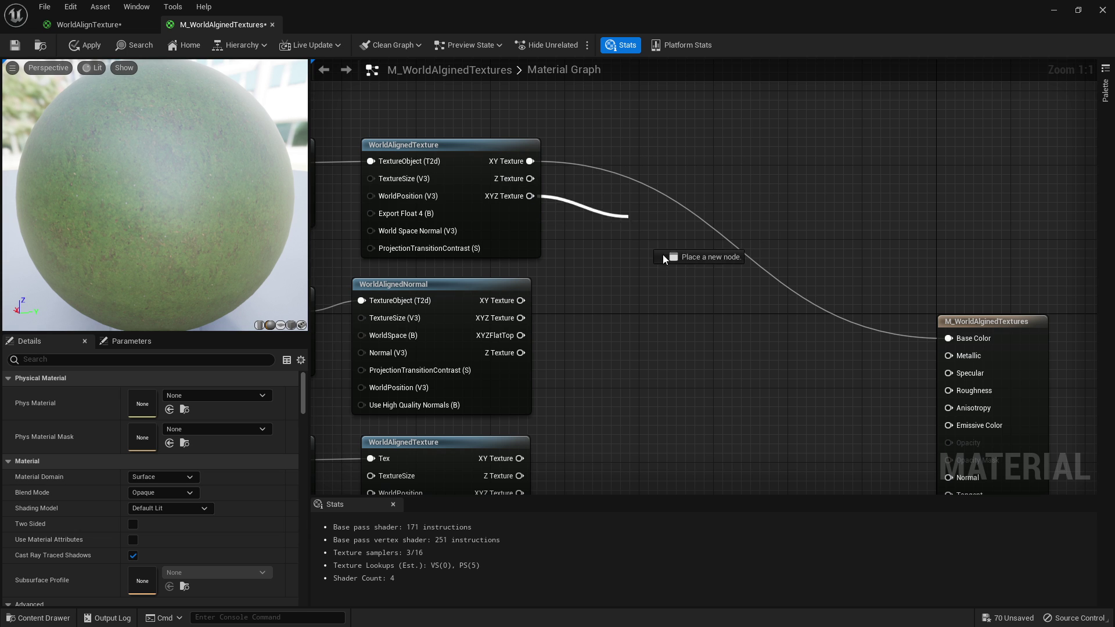
left_click_drag(663, 254, 949, 338)
right_click_drag(668, 347, 651, 195)
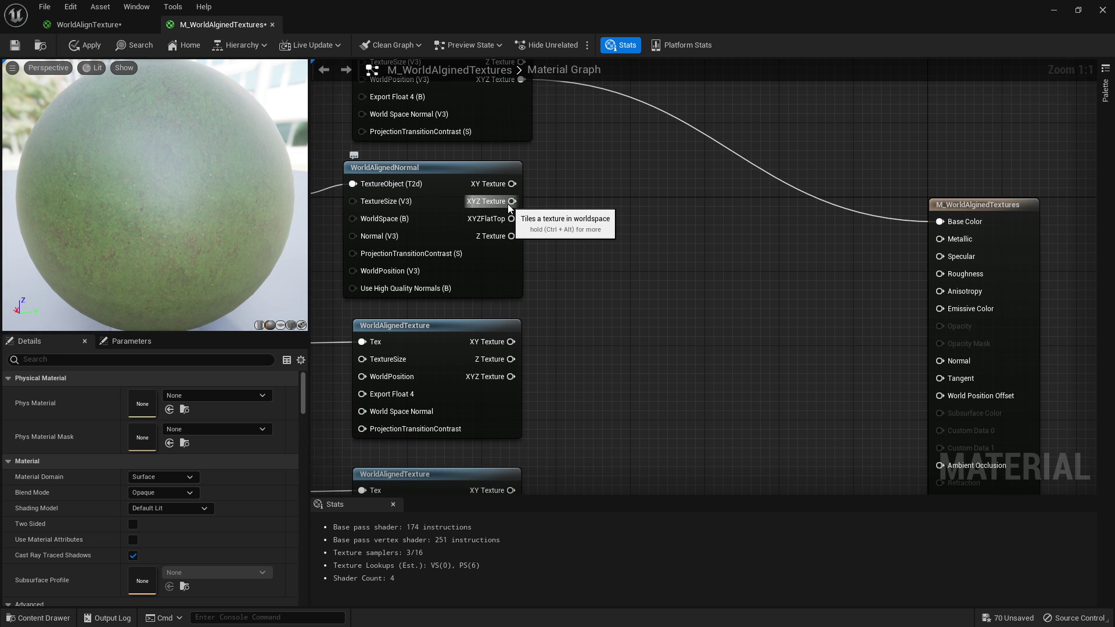
right_click_drag(510, 207, 595, 208)
left_click_drag(597, 201, 672, 230)
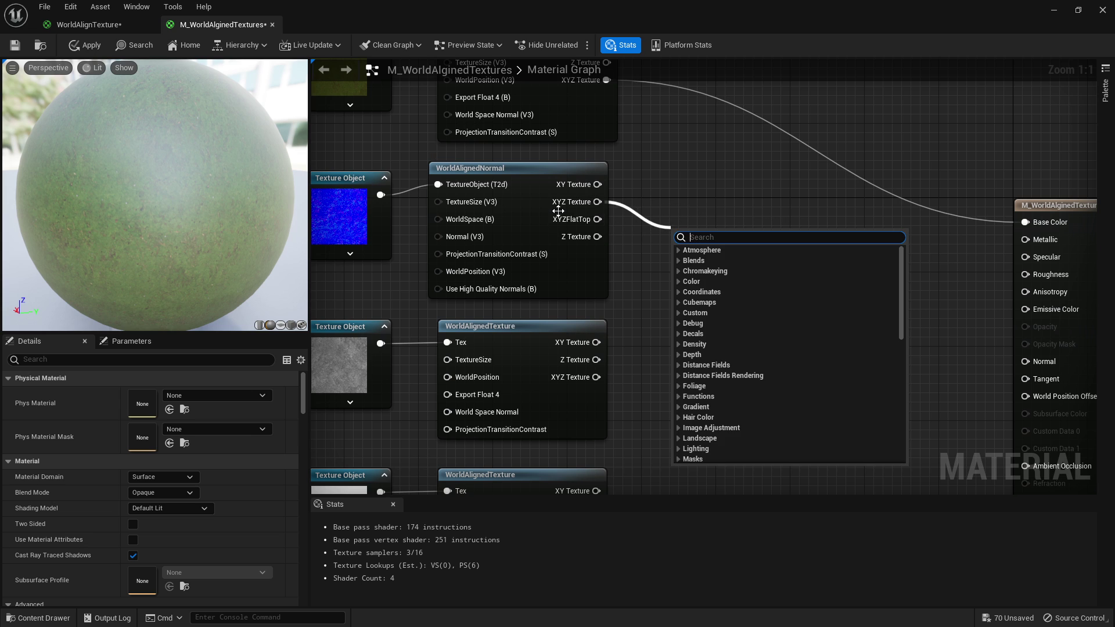
right_click_drag(659, 156, 658, 189)
left_click_drag(596, 235, 1041, 390)
Connect the XYZ Texture outputs of the AO and Roughness WorldAlignedTexture nodes to Ambient Occlusion and Roughness respectively
left_click(339, 395)
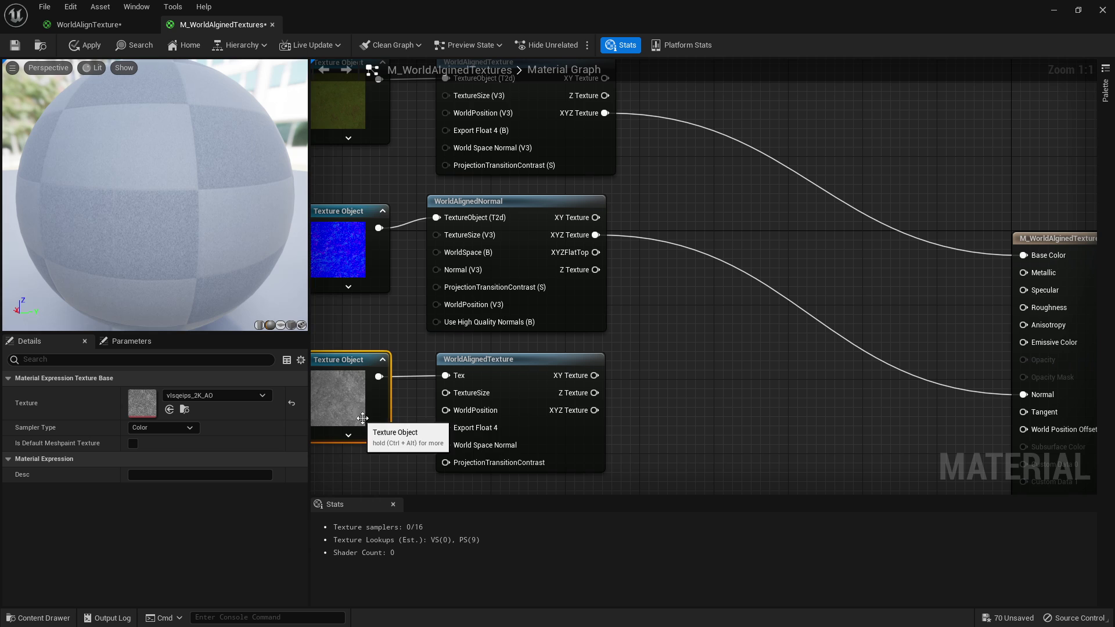
right_click_drag(682, 398, 521, 339)
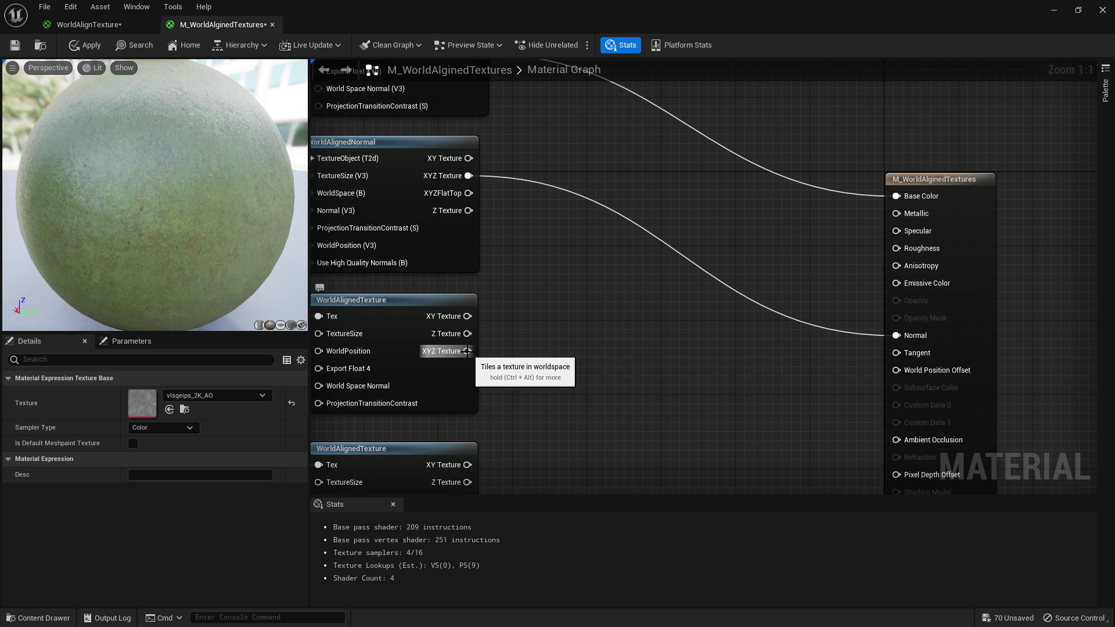
left_click_drag(468, 351, 909, 432)
right_click_drag(817, 444, 944, 359)
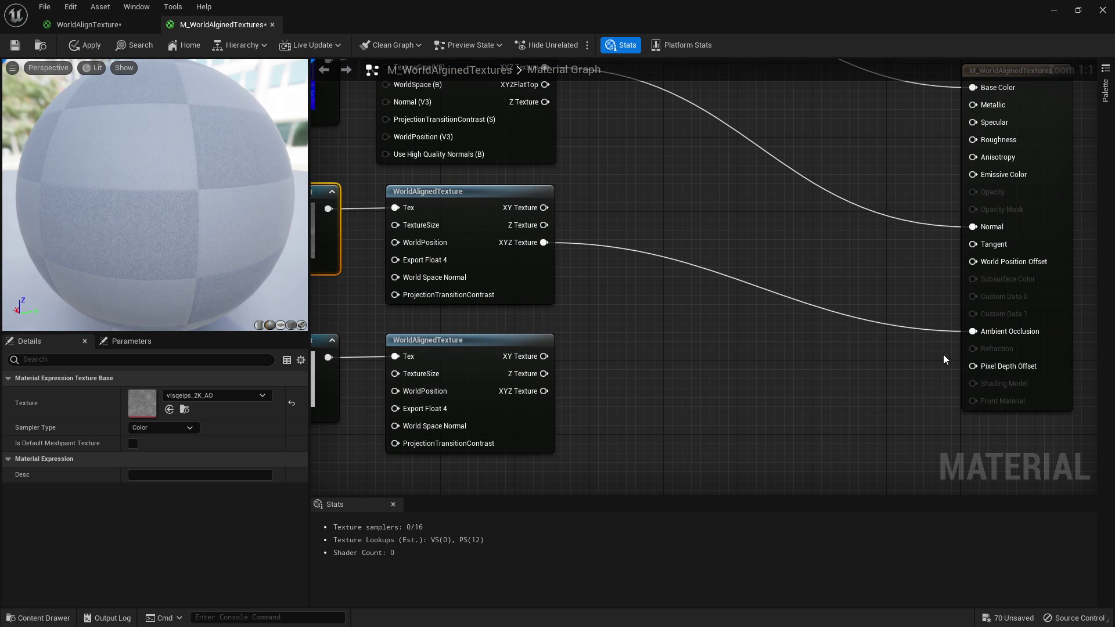
left_click(335, 393)
right_click_drag(335, 393, 512, 366)
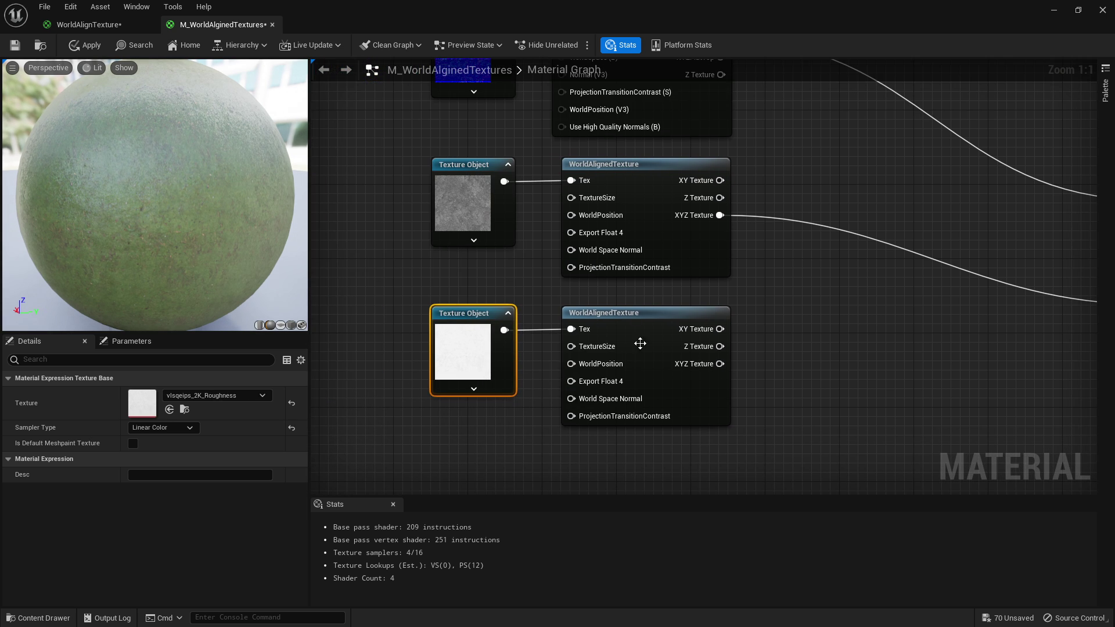
right_click_drag(699, 366, 444, 427)
left_click_drag(444, 427, 893, 173)
scroll(741, 351, "down", 2)
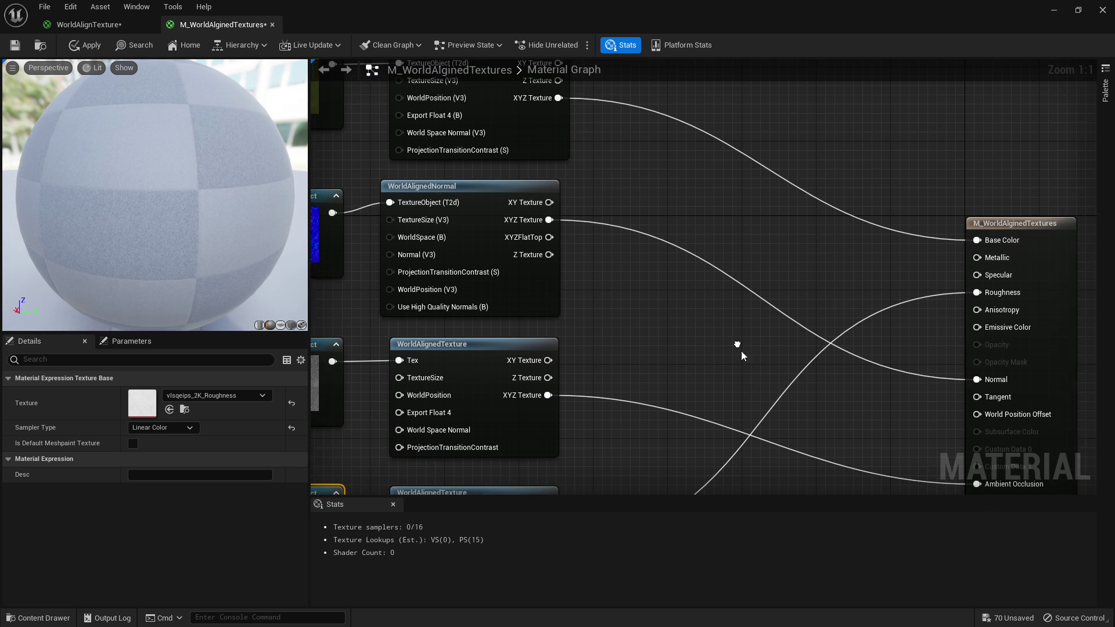
right_click_drag(741, 351, 827, 303)
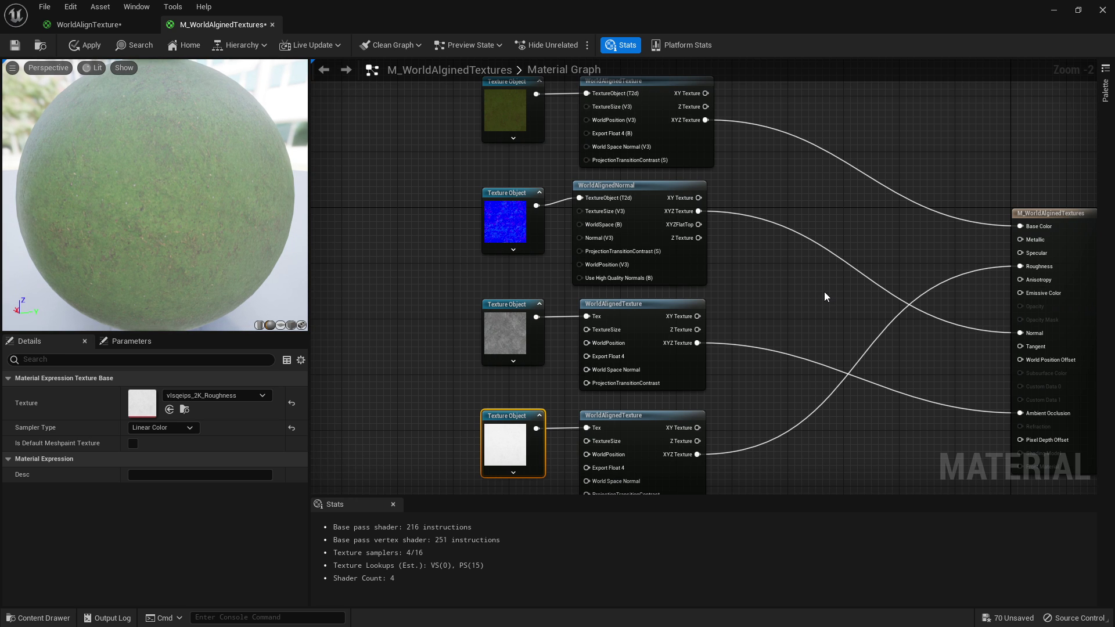
Add a TexCoord node in the empty area before the texture object column
right_click_drag(428, 272, 601, 314)
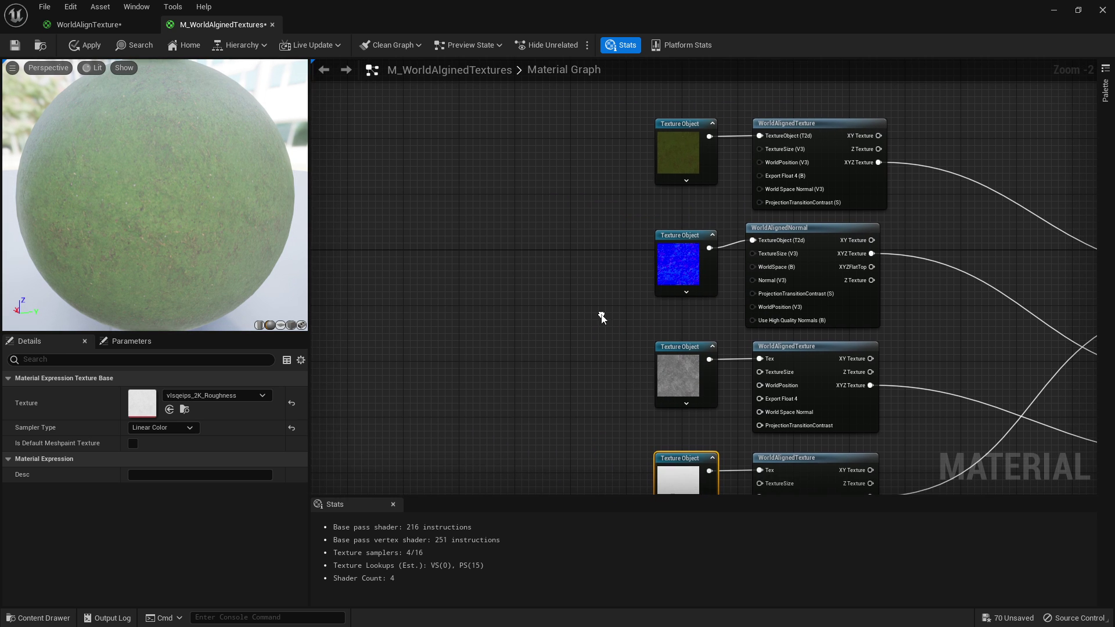
left_click(404, 270)
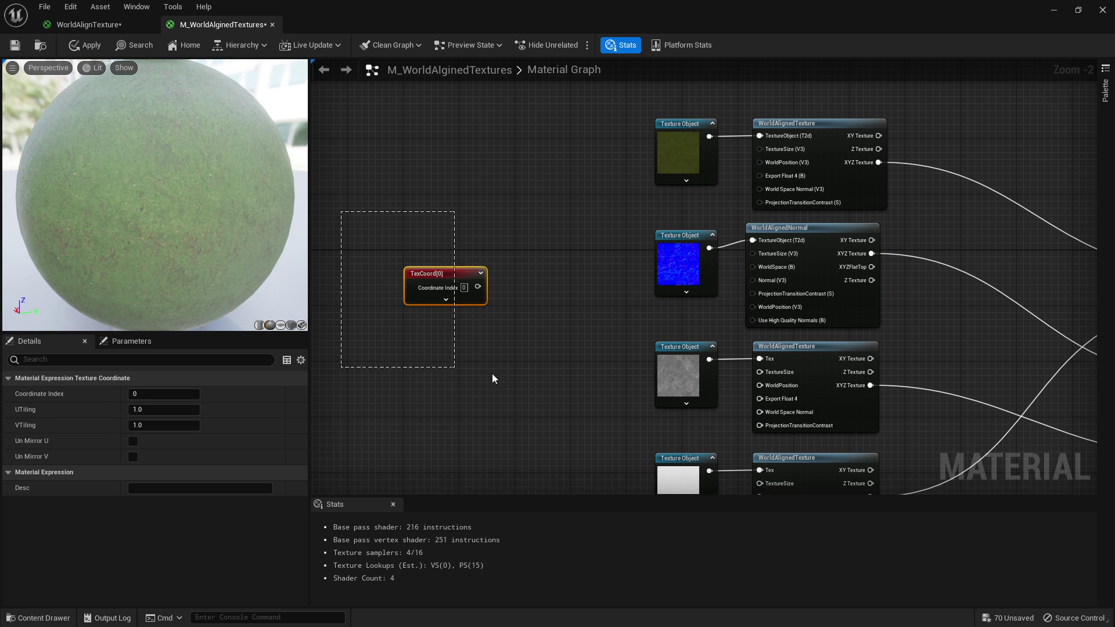
Delete the TexCoord node from the material graph
left_click(509, 210)
left_click_drag(478, 287, 316, 485)
left_click(569, 225)
key("Delete")
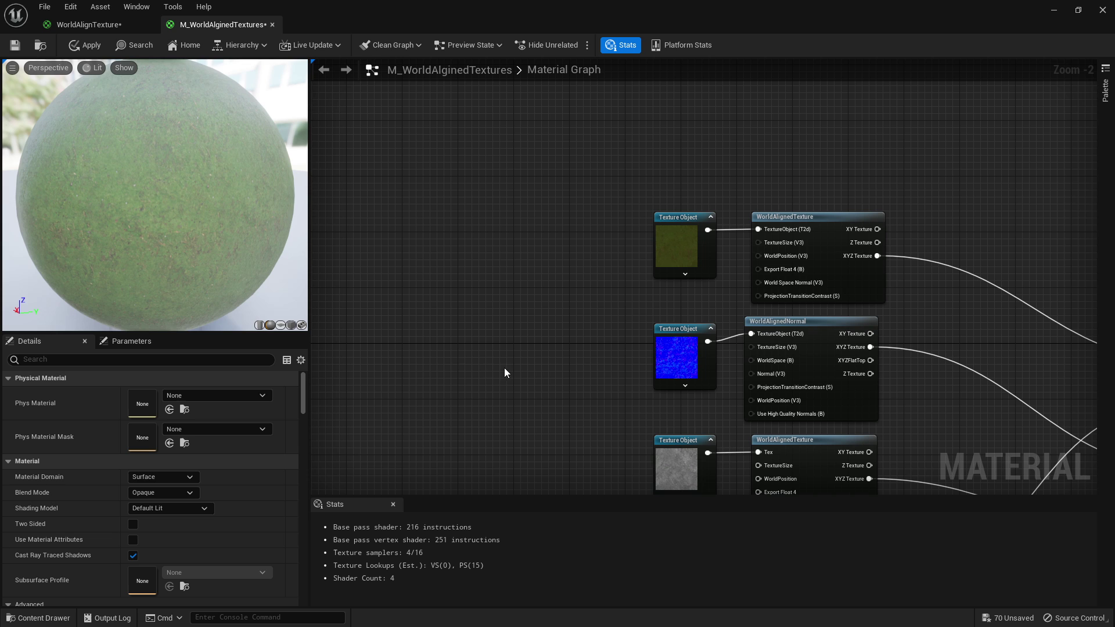
left_click(425, 330)
key("Delete")
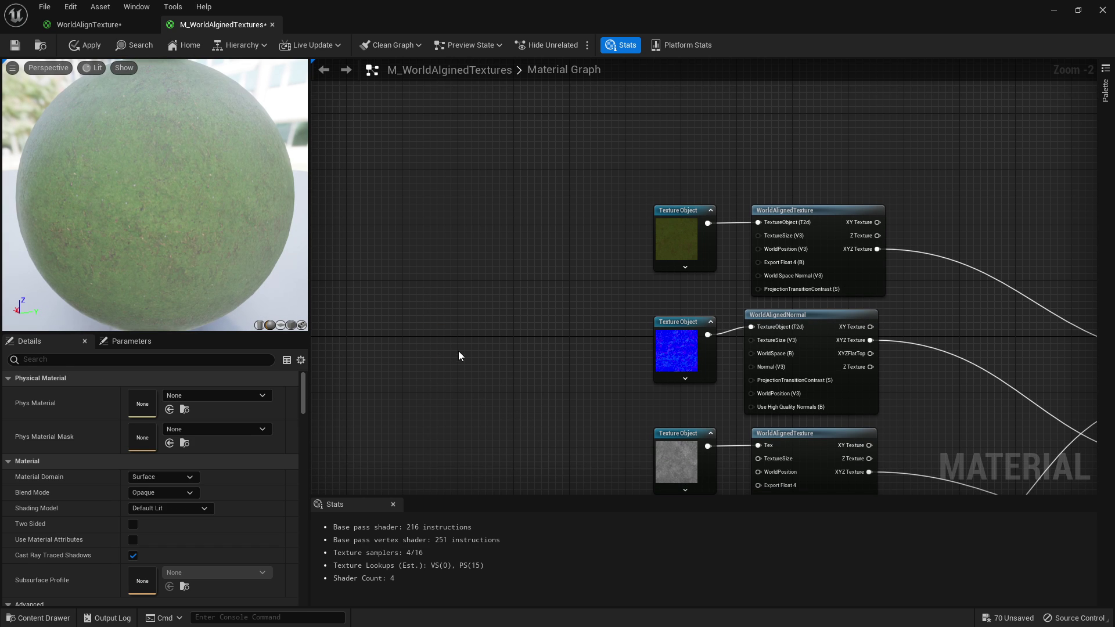
Add a scalar parameter named Tiling in the empty area before the texture object column
left_click(459, 355)
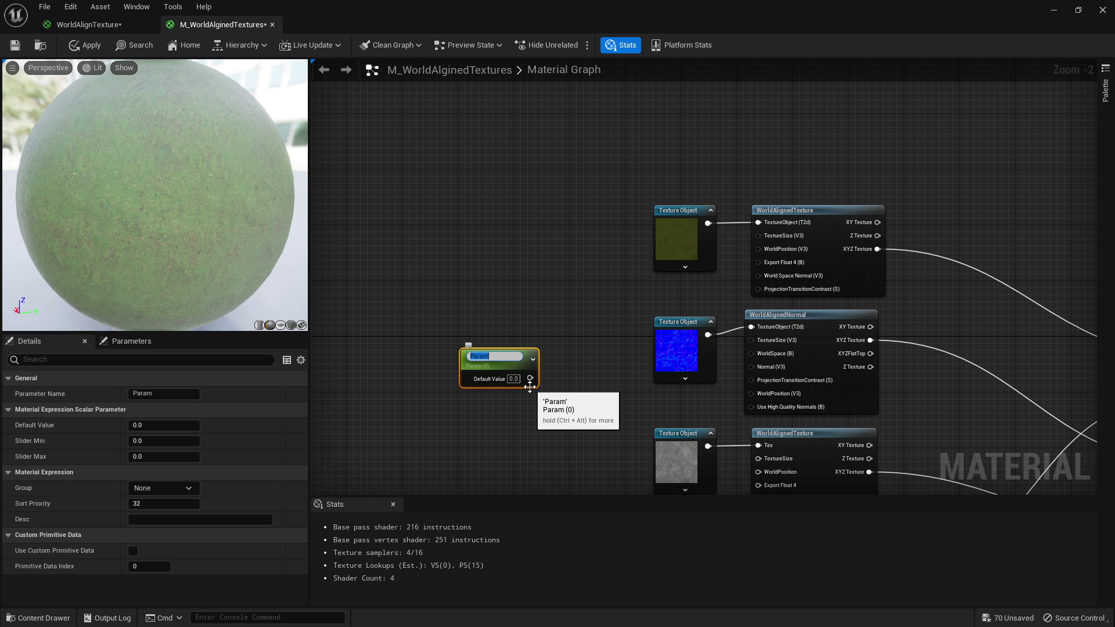
type("Tiling")
key("Return")
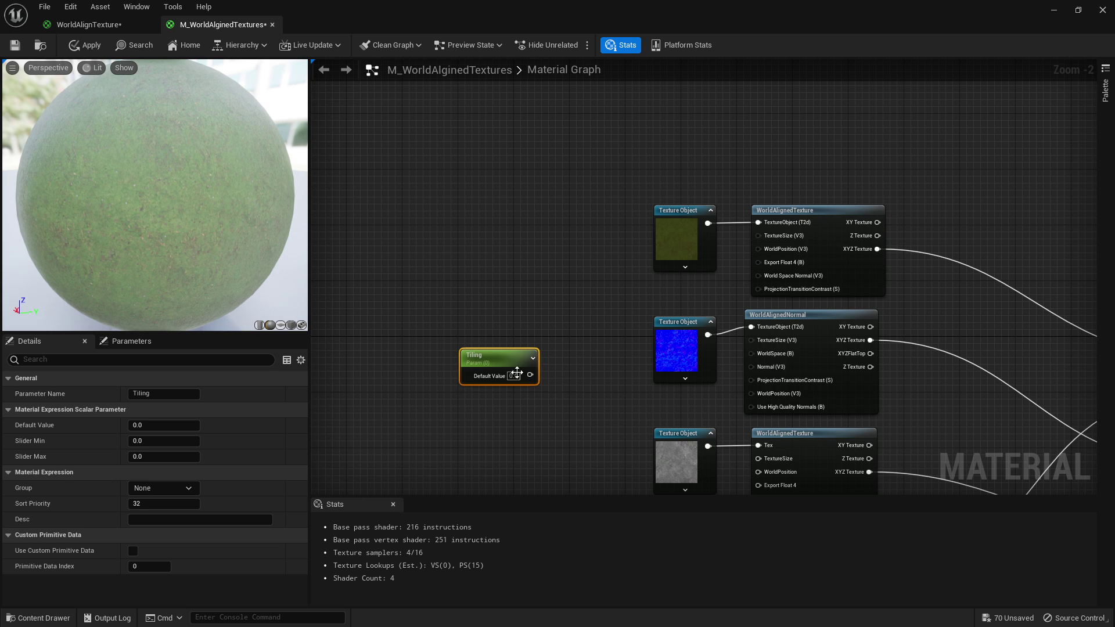
left_click_drag(530, 376, 762, 246)
Add a Constant3Vector node above the Tiling parameter and connect it to TextureSize of the Albedo WorldAlignedTexture node
left_click(583, 210)
right_click_drag(583, 210, 441, 237)
scroll(635, 252, "up", 2)
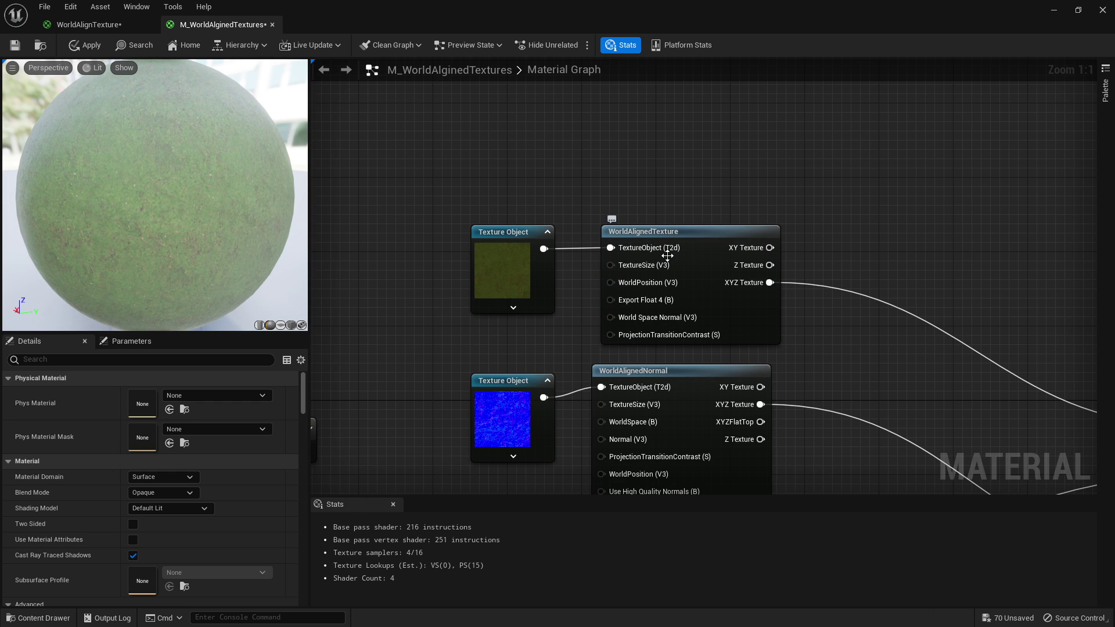
right_click_drag(369, 309, 624, 305)
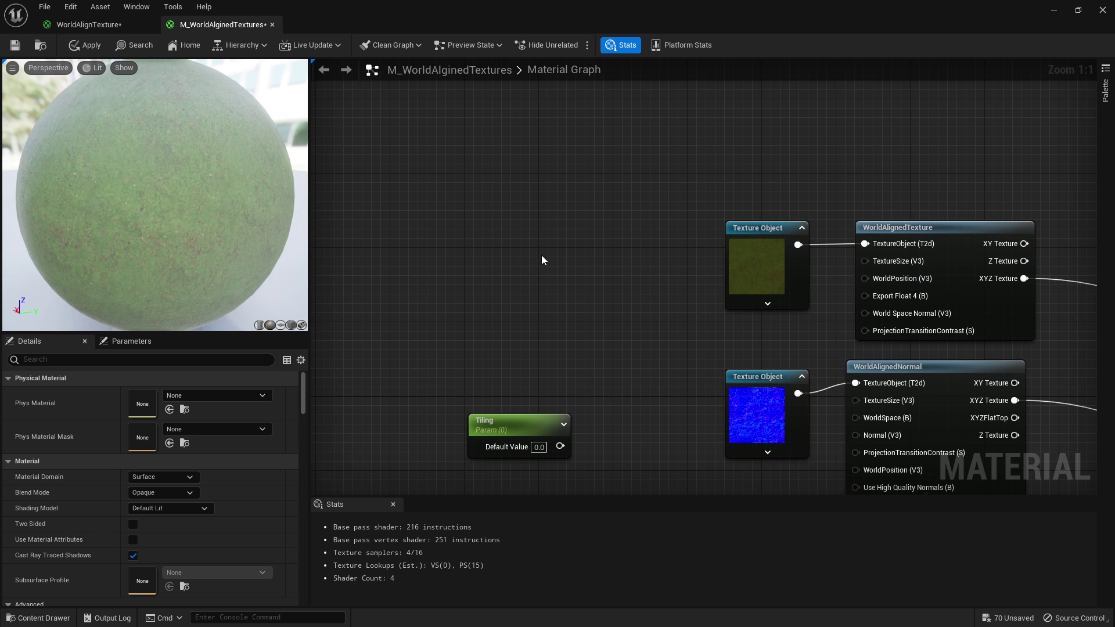
left_click(541, 256)
left_click_drag(569, 263, 500, 266)
left_click_drag(587, 281, 900, 263)
Disconnect the Roughness, Normal and Ambient Occlusion inputs of the material result node, leaving only Base Color connected
right_click_drag(672, 232, 406, 119)
right_click_drag(842, 249, 396, 160)
left_click(731, 272, "alt")
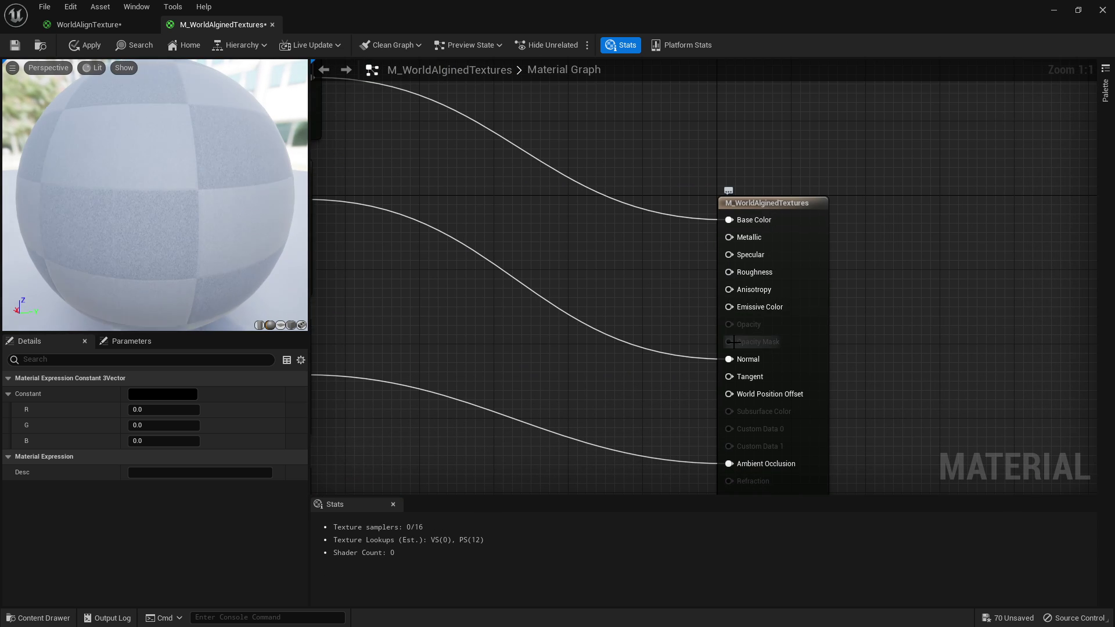
left_click(730, 359, "alt")
left_click(730, 463, "alt")
right_click_drag(581, 311, 897, 417)
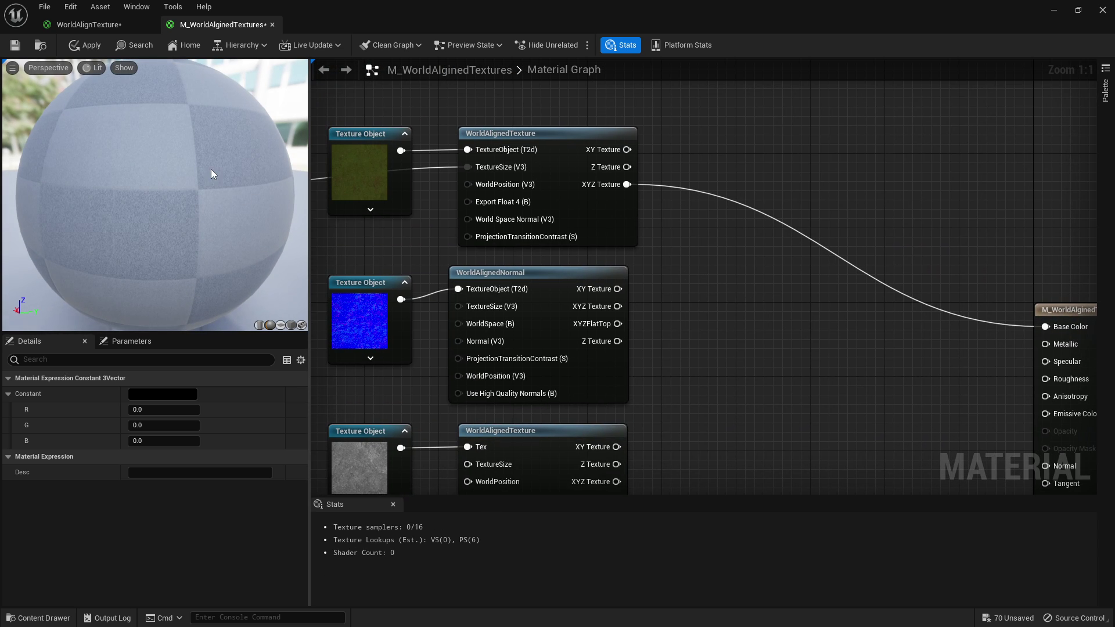
right_click_drag(486, 206, 718, 268)
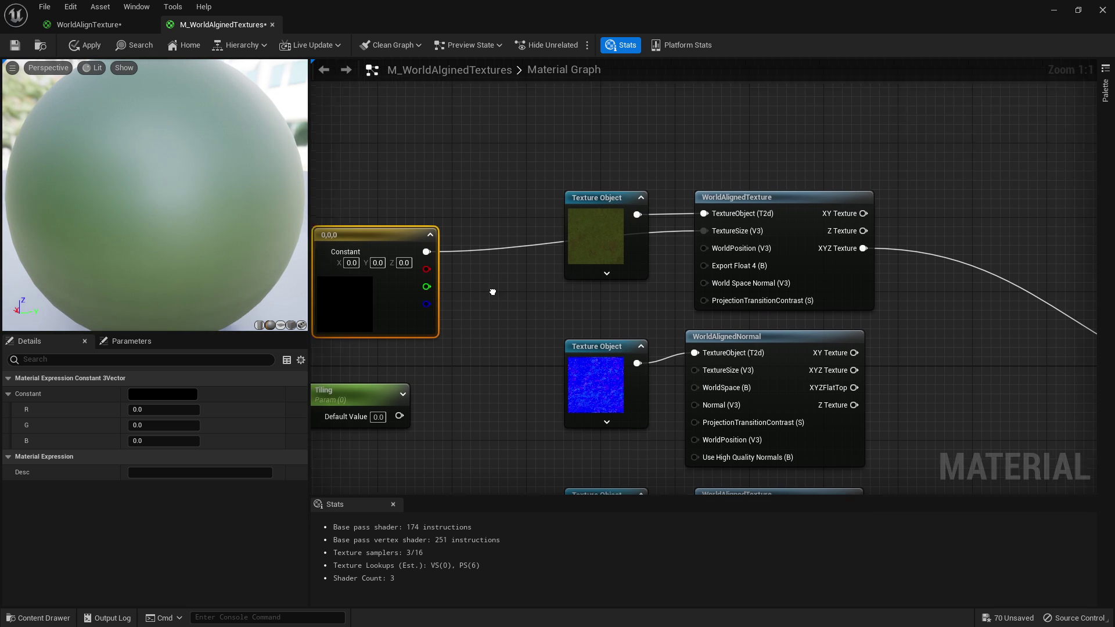
Set the Constant3Vector's R, G and B values to 256 each
left_click(132, 412)
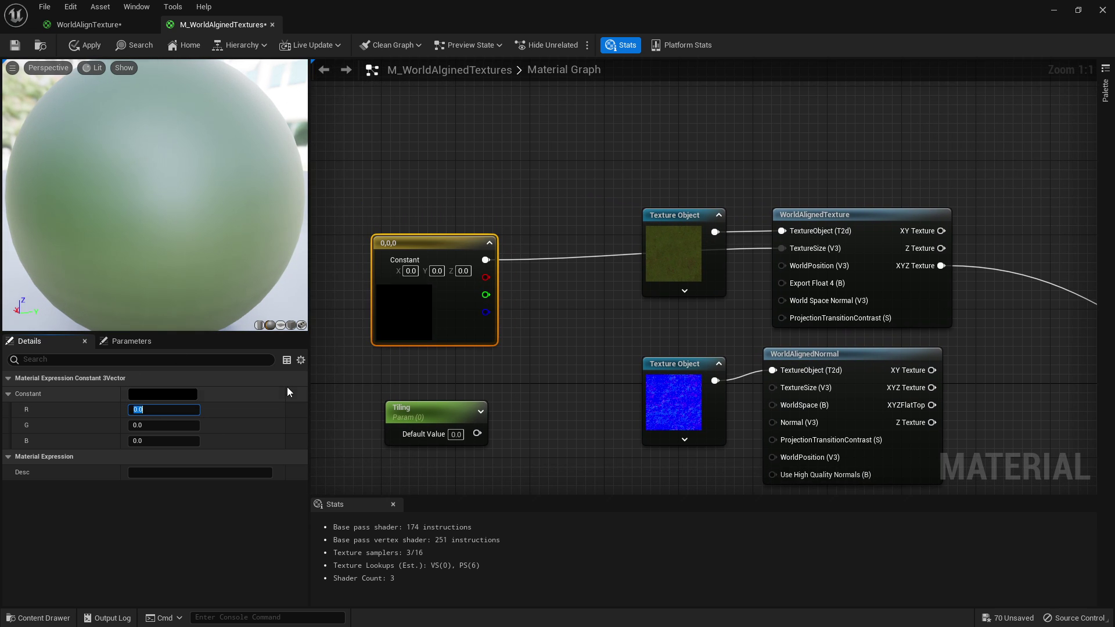
type("256")
key("Tab")
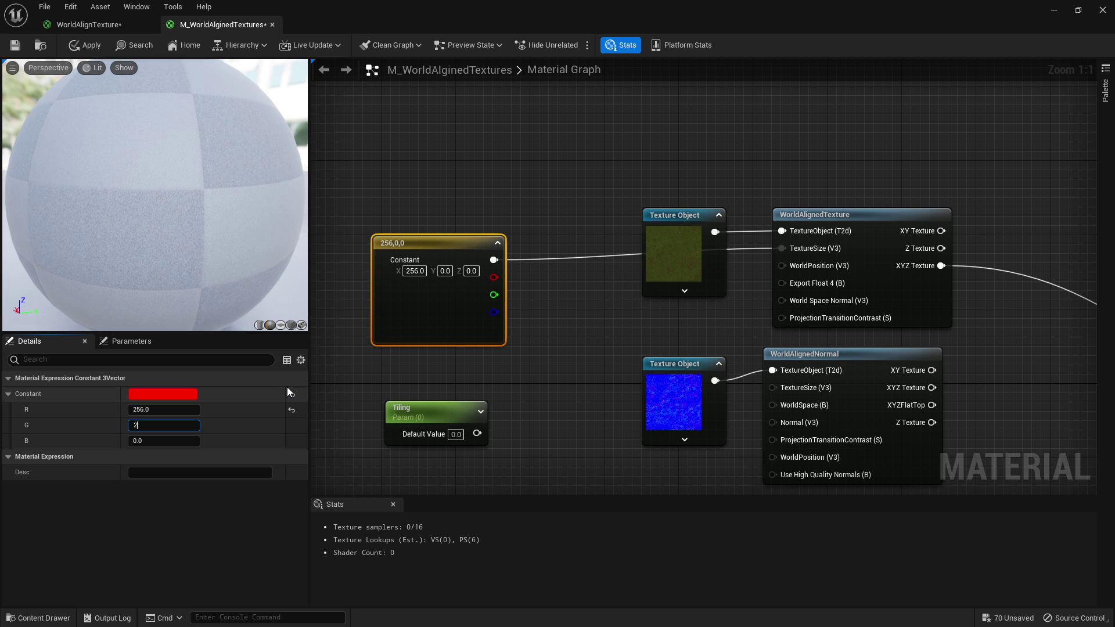
type("256")
key("Tab")
type("256")
key("Return")
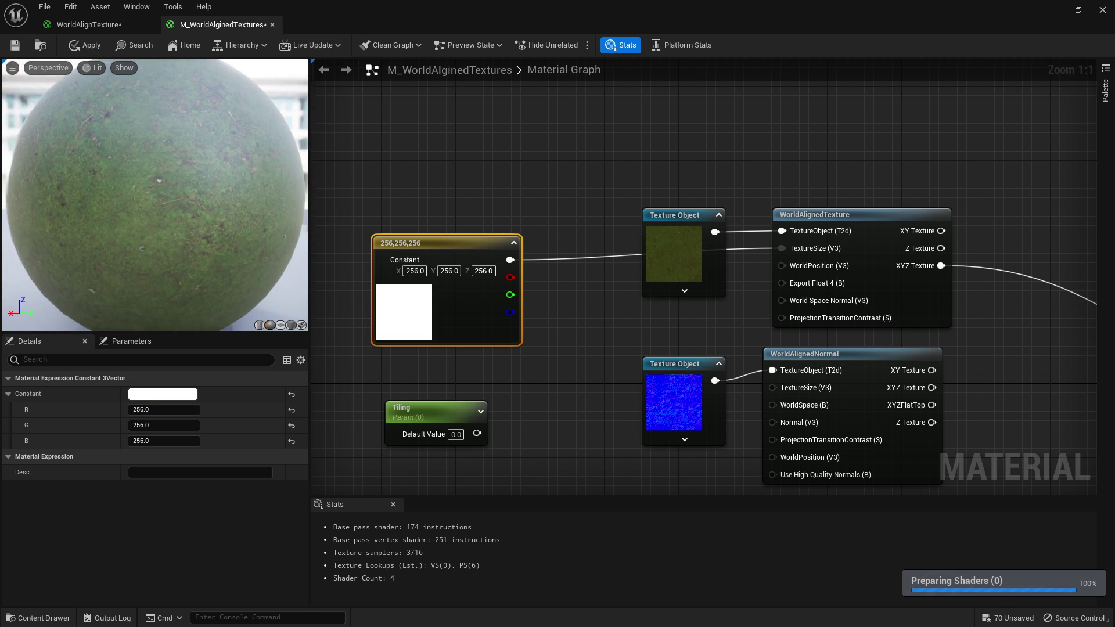
Set the Constant3Vector's R value to 512 and inspect the texture stretching on the preview sphere
left_click_drag(155, 186, 189, 174)
scroll(174, 197, "down", 5)
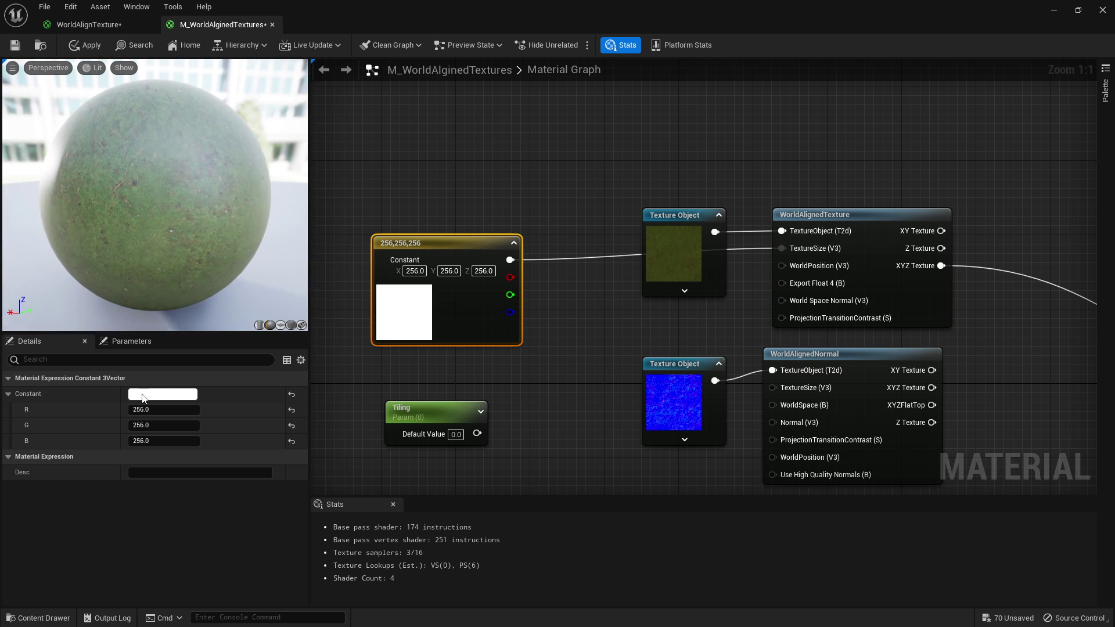
left_click(154, 408)
type("512")
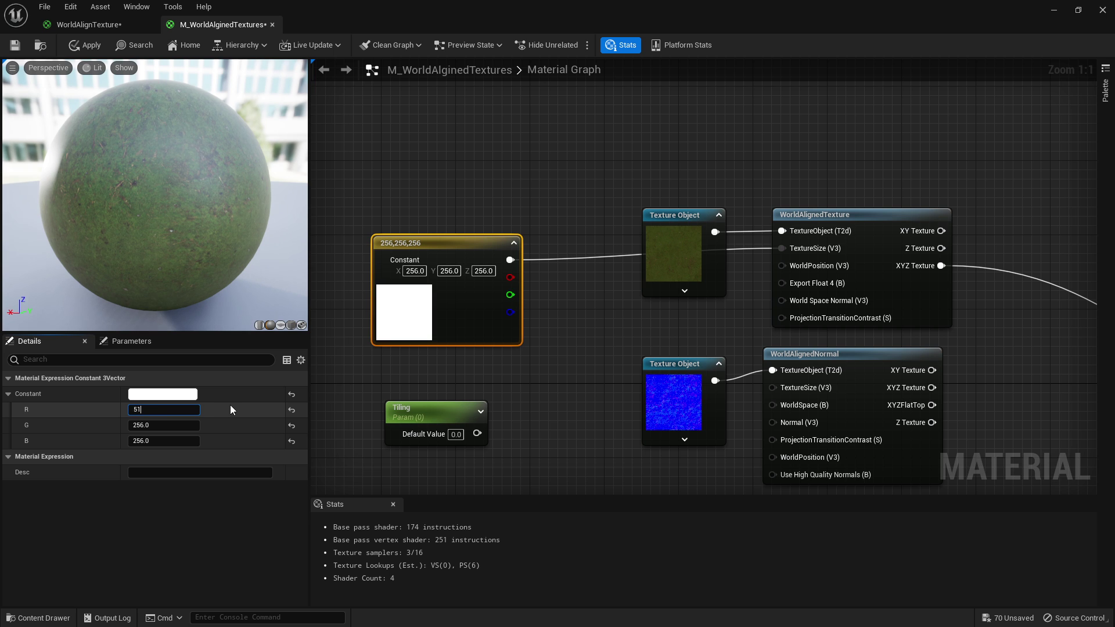
key("Return")
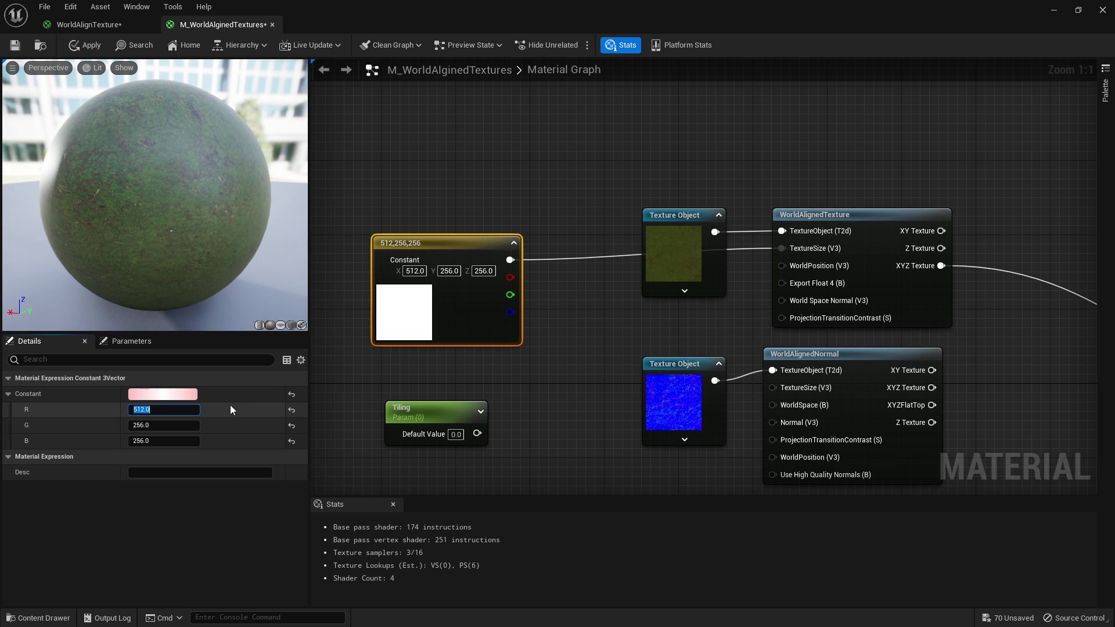
left_click_drag(138, 162, 145, 223)
Set the Constant3Vector's R value to 256 and B value to 1024, and inspect the preview sphere
left_click(153, 409)
type("256")
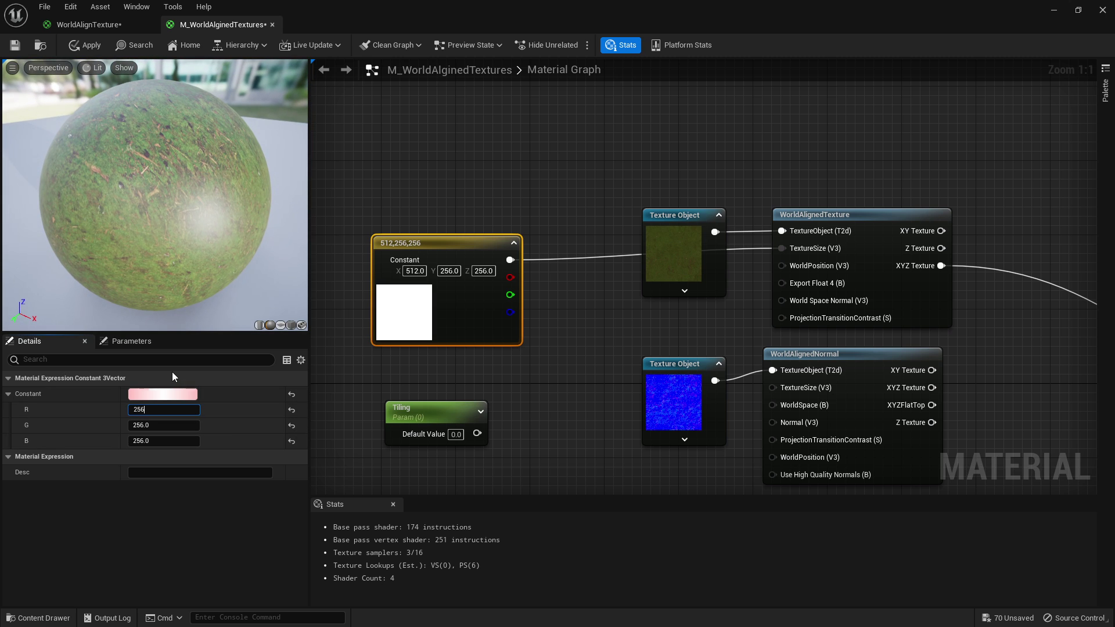
key("Tab")
key("Tab")
type("1024")
key("Return")
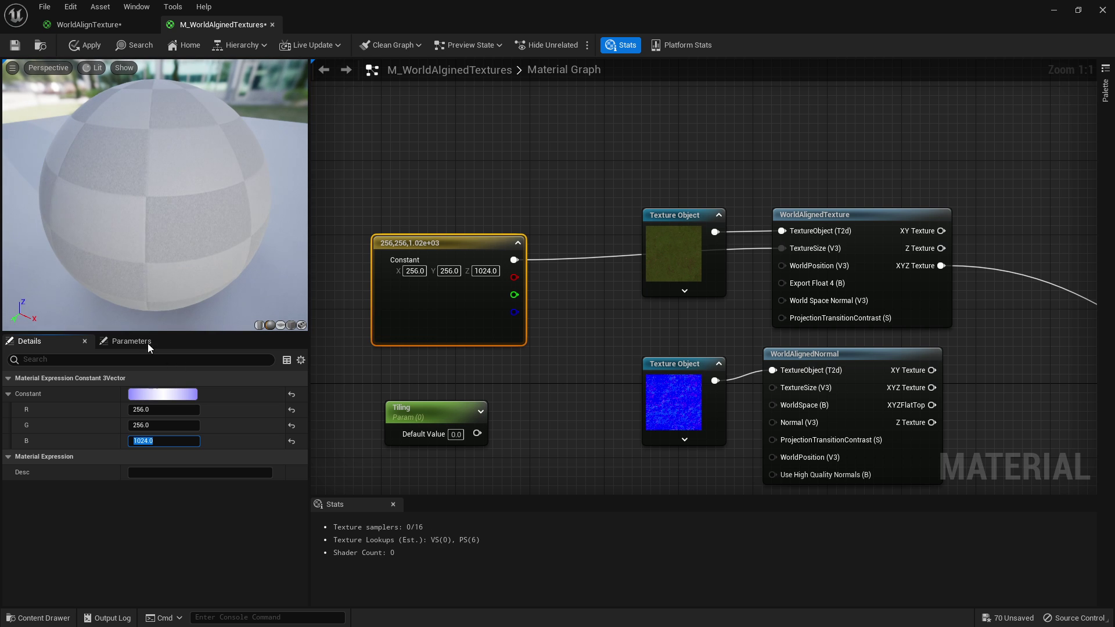
left_click_drag(173, 127, 225, 207)
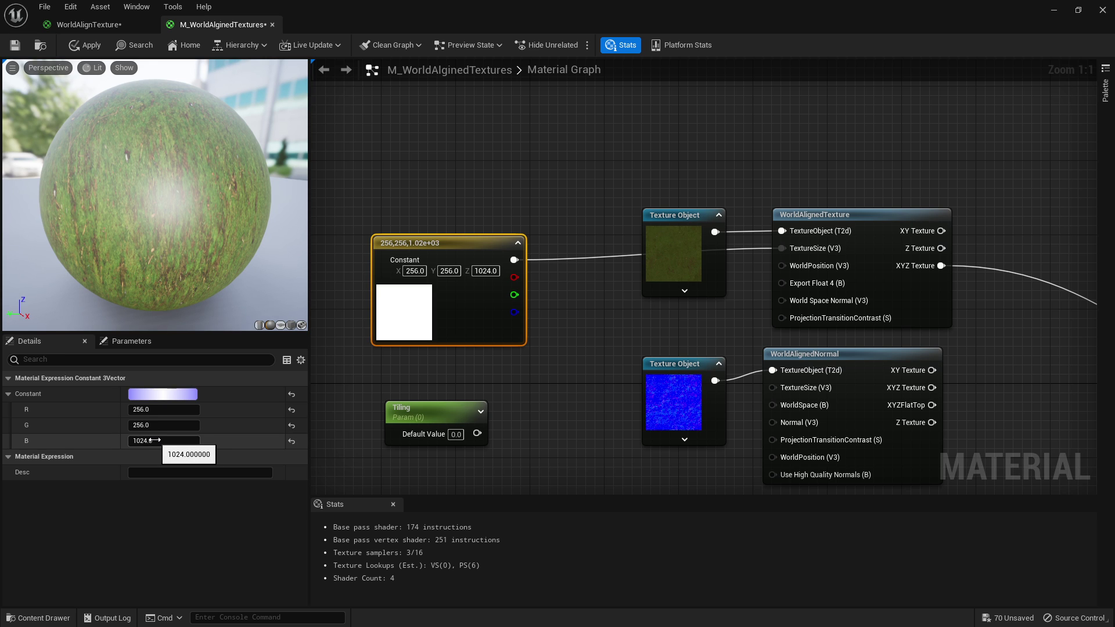
Replace the Constant3Vector with the Tiling parameter as the TextureSize input of the Albedo WorldAlignedTexture node
key("Delete")
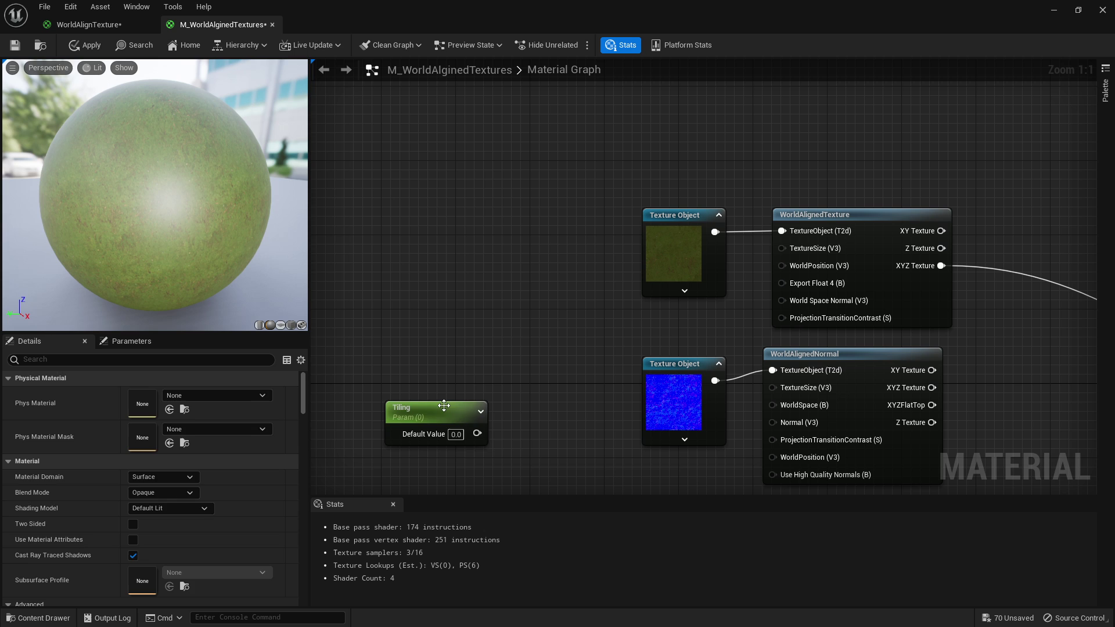
left_click_drag(407, 410, 457, 271)
left_click_drag(530, 296, 819, 251)
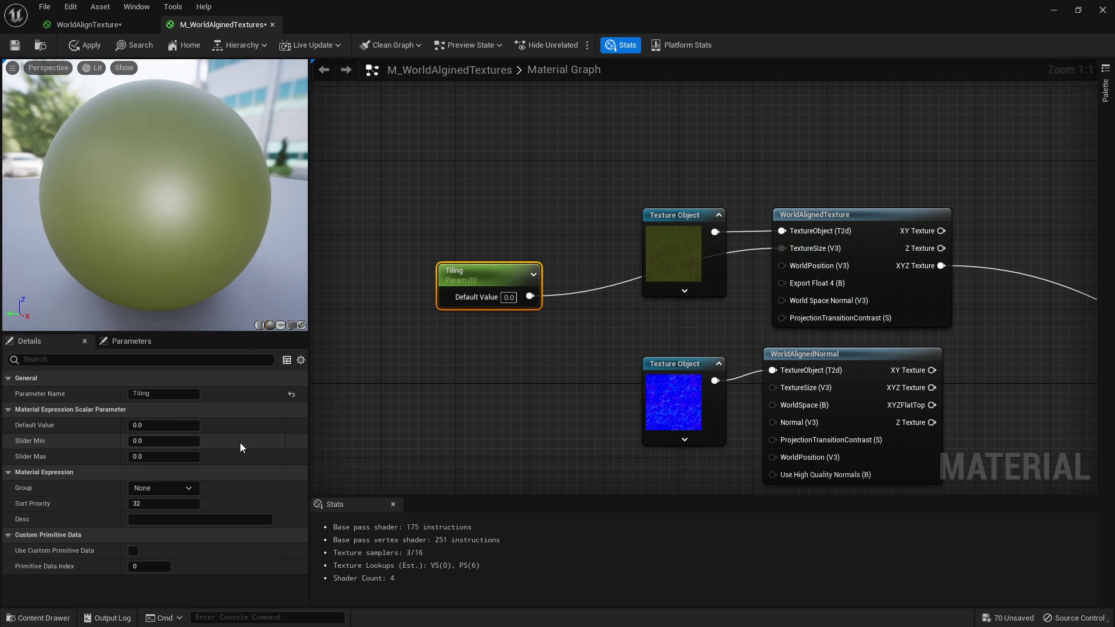
Set the Tiling parameter's default value to 256
left_click(174, 425)
type("286")
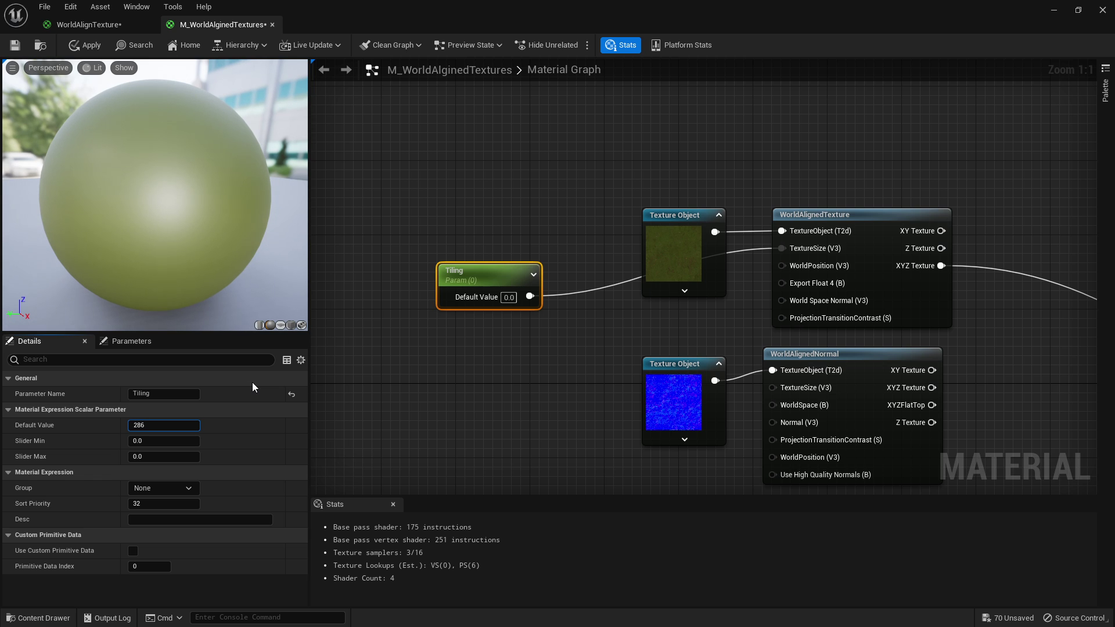
key("BackSpace")
key("BackSpace")
type("56")
key("Return")
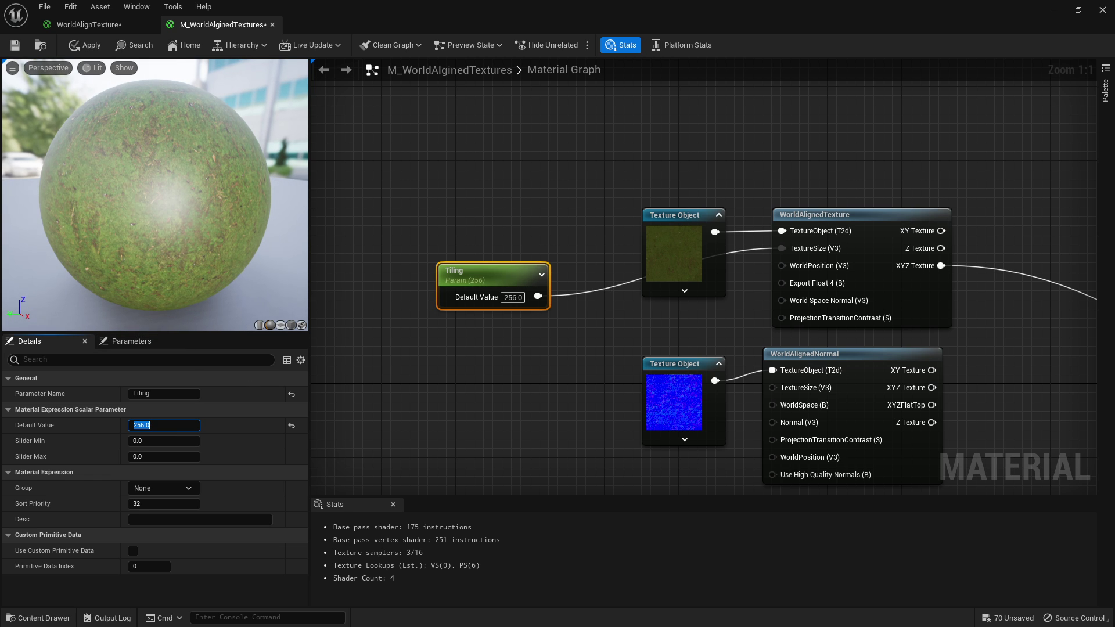
Try Tiling default values of 128, 64 and 32 and compare the texture density on the preview sphere
left_click(129, 419)
type("12")
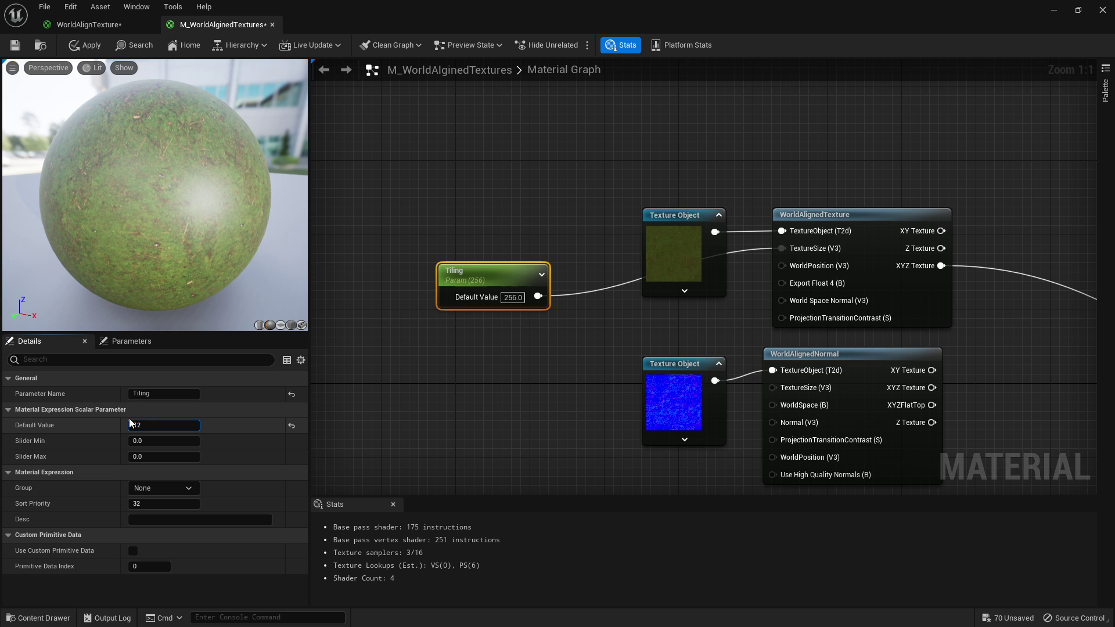
type("8")
key("Return")
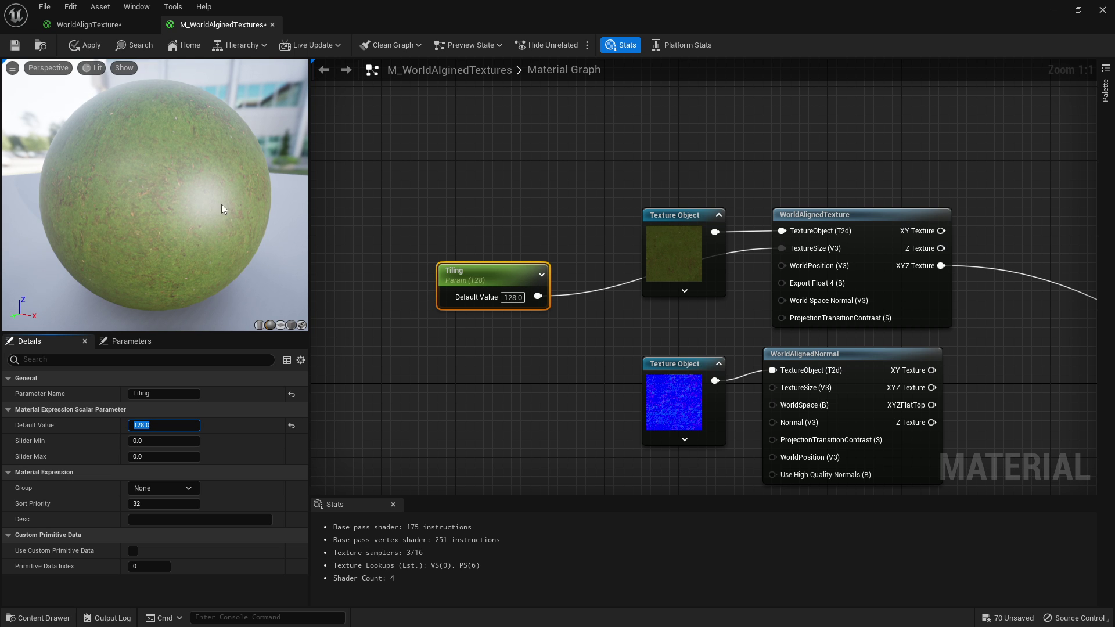
mouse_move(205, 153)
right_mouse_down()
mouse_move(205, 209)
mouse_move(205, 165)
right_mouse_up()
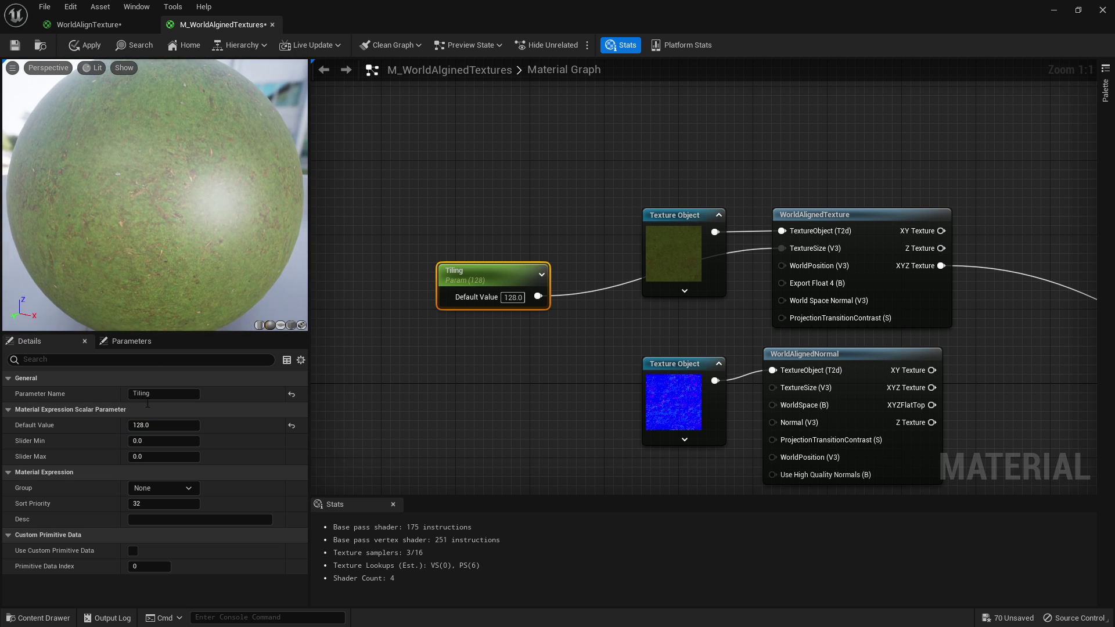
left_click(152, 424)
type("64")
key("Return")
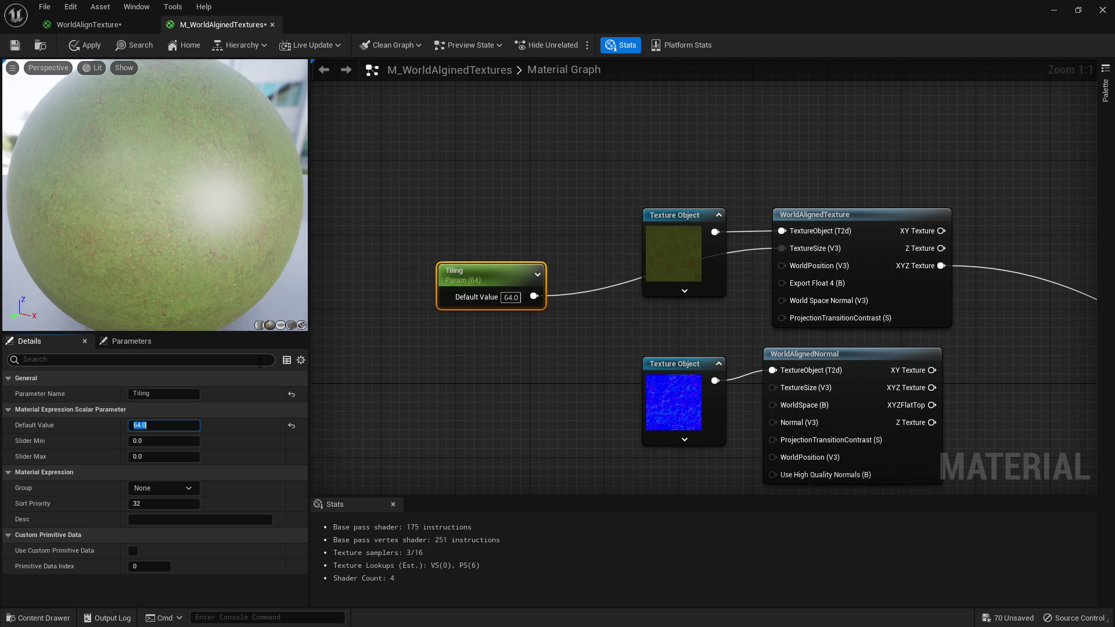
key("Return")
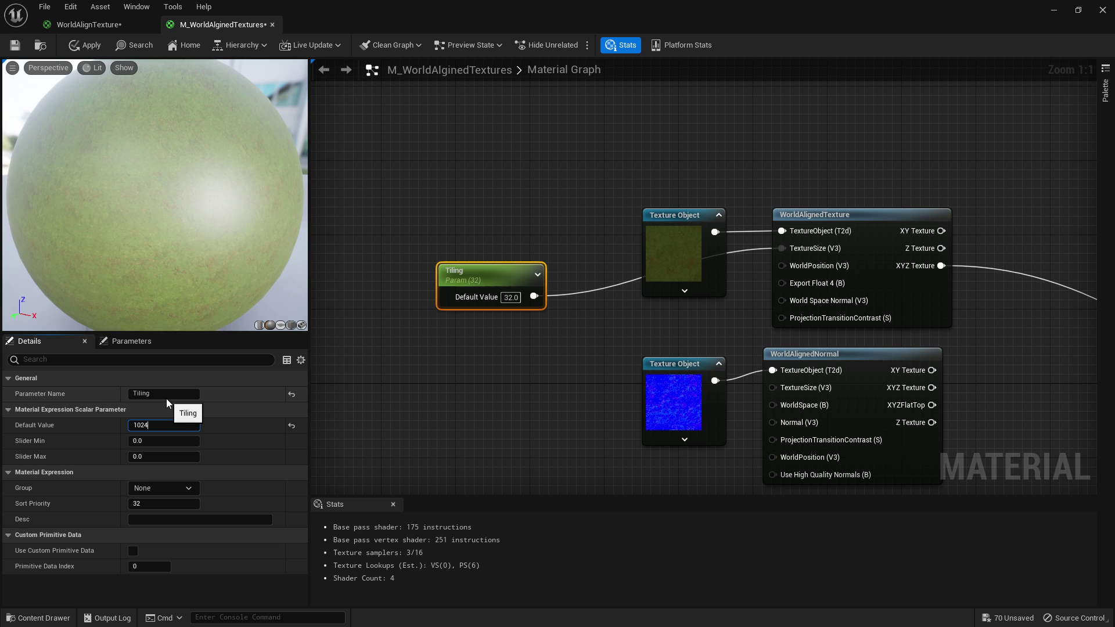
Set the Tiling parameter's default value to 1024 and check the preview sphere
type("1024")
key("Return")
left_click_drag(155, 195, 180, 163)
Connect the Tiling parameter to TextureSize of the WorldAlignedNormal node and the AO WorldAlignedTexture node
right_click_drag(467, 405, 439, 270)
scroll(440, 268, "down", 1)
left_click_drag(458, 155, 773, 249)
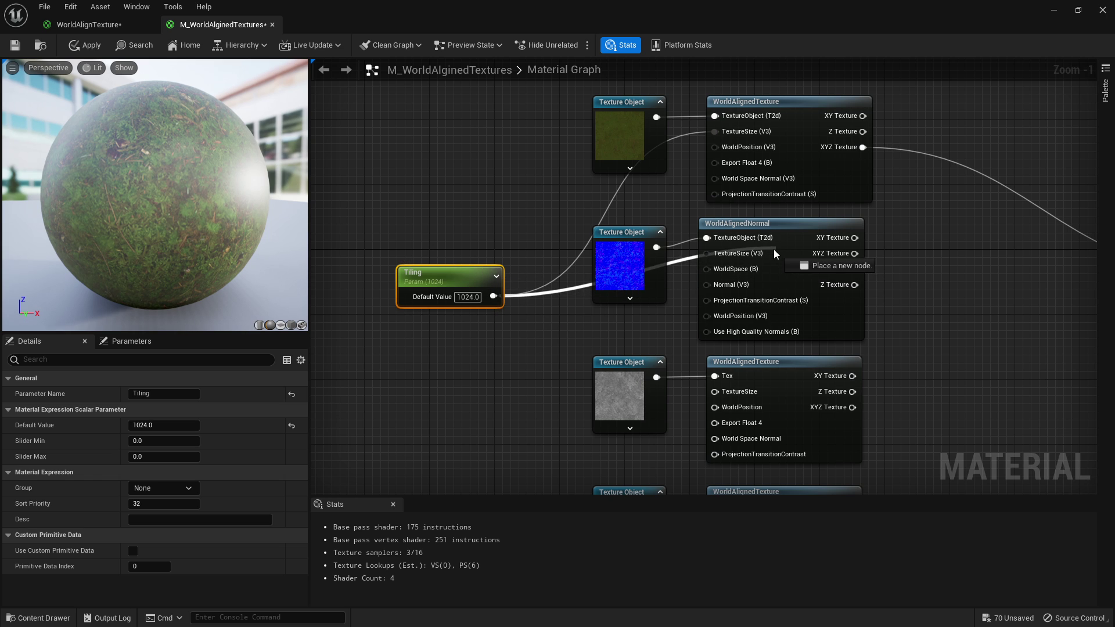
left_click_drag(493, 296, 715, 391)
right_click_drag(621, 273, 616, 238)
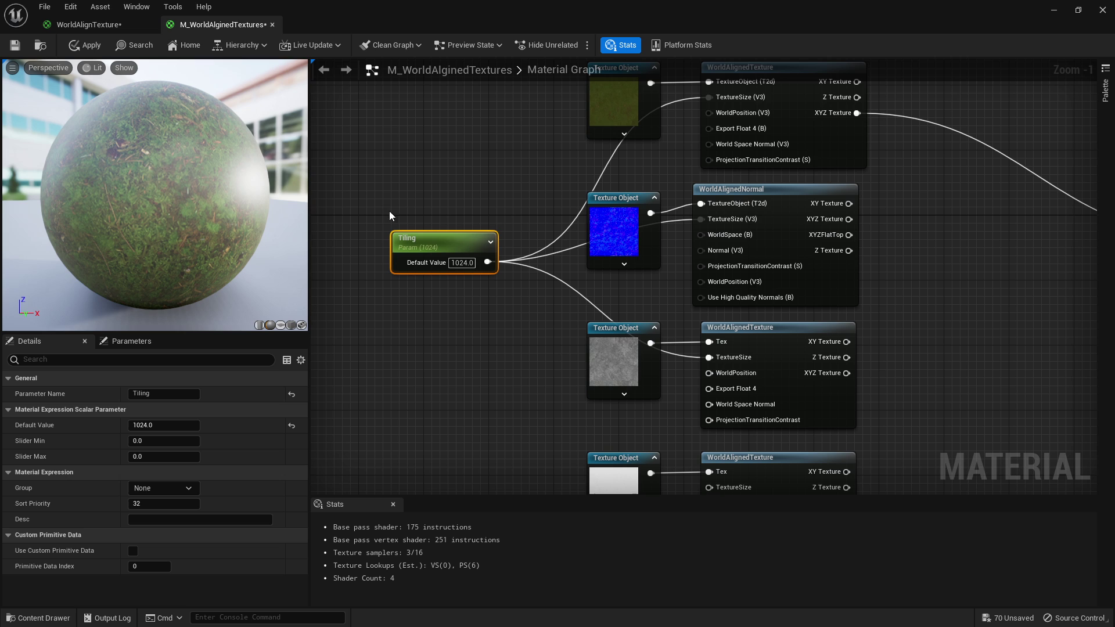
Connect the Tiling parameter to TextureSize of the Roughness WorldAlignedTexture node and move the parameter further from the texture objects
right_click_drag(410, 320, 427, 251)
left_click_drag(463, 174, 415, 229)
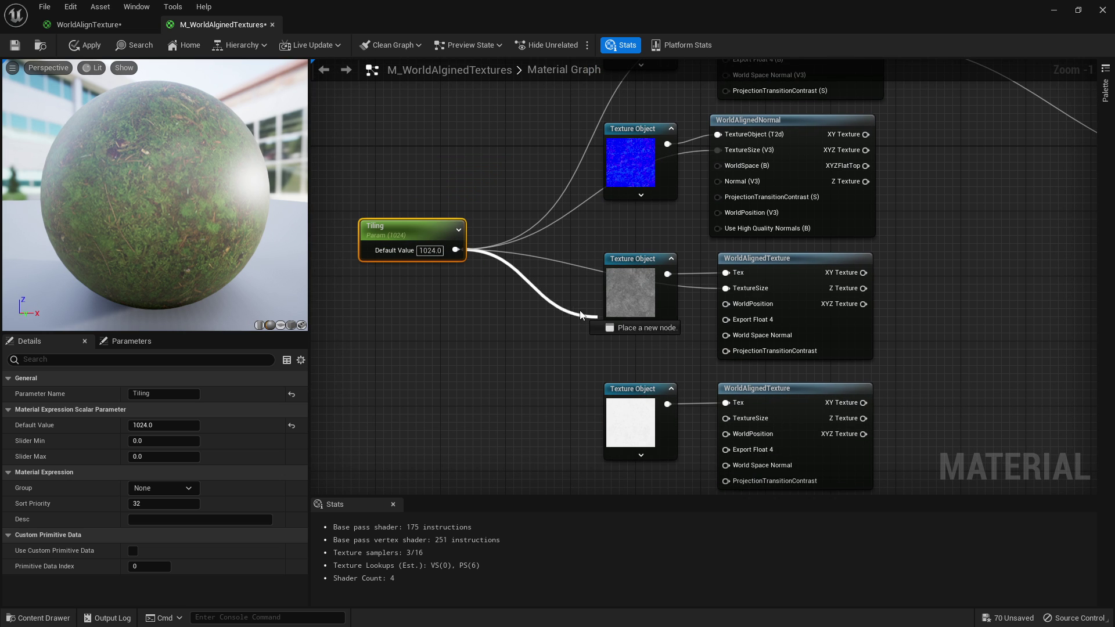
right_click_drag(723, 99, 634, 227)
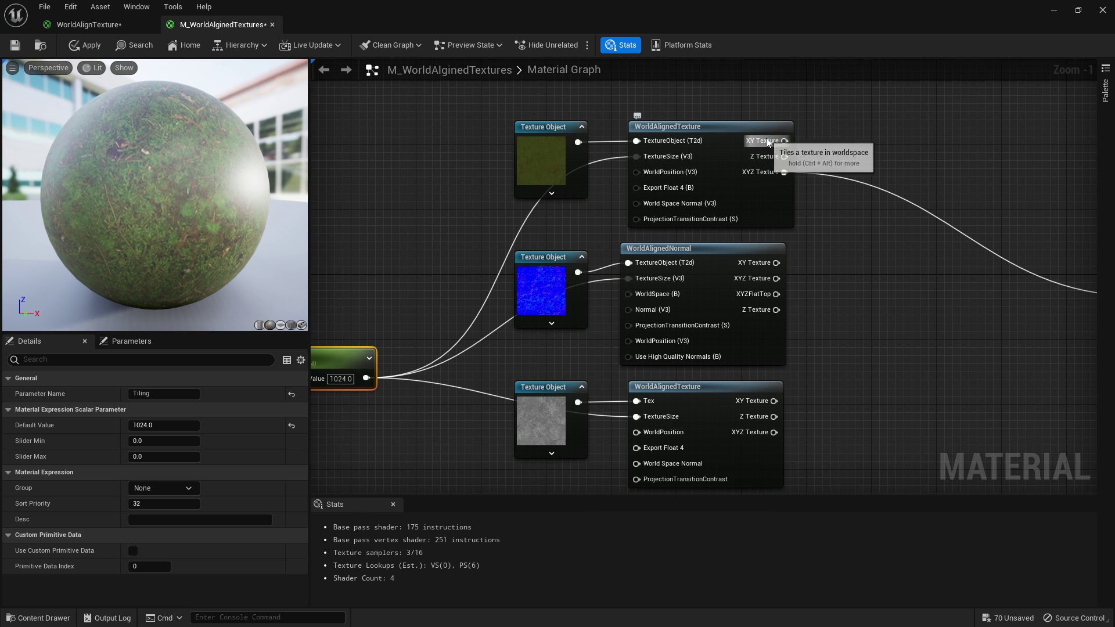
right_click_drag(446, 319, 552, 213)
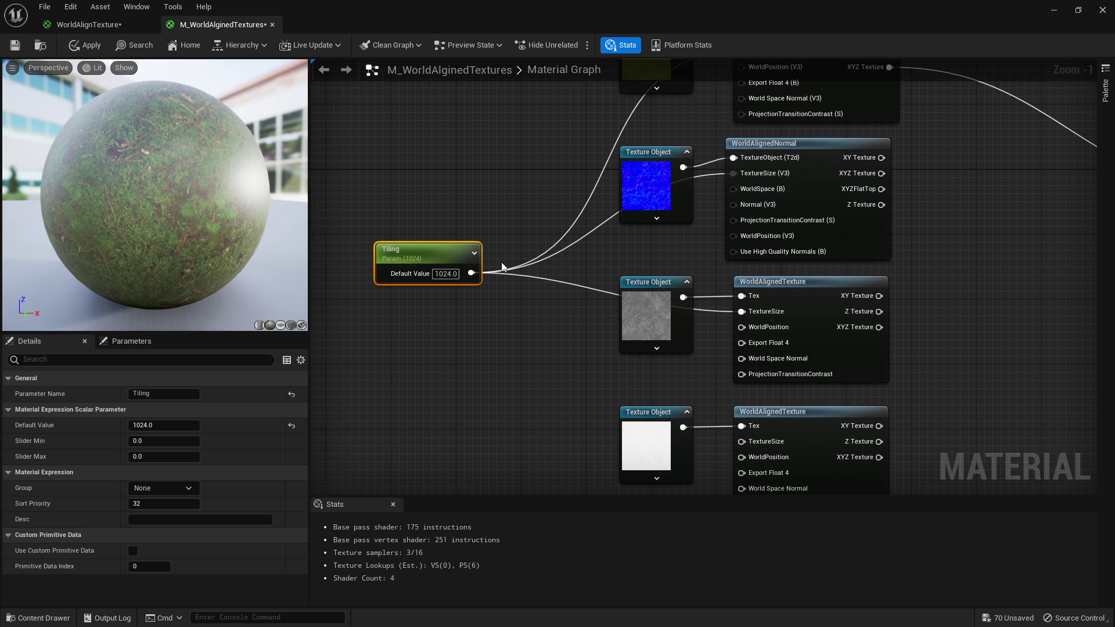
left_click_drag(471, 273, 742, 442)
left_click_drag(425, 252, 384, 260)
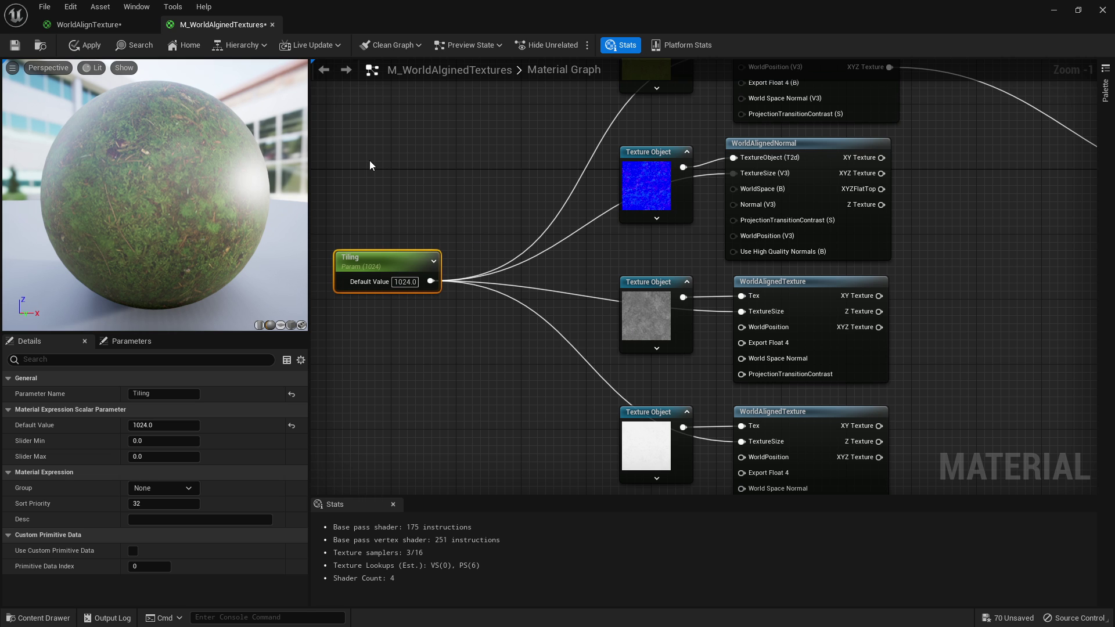
Reopen the M_WorldAlginedTextures material from the Moss folder
right_click_drag(475, 191, 472, 229)
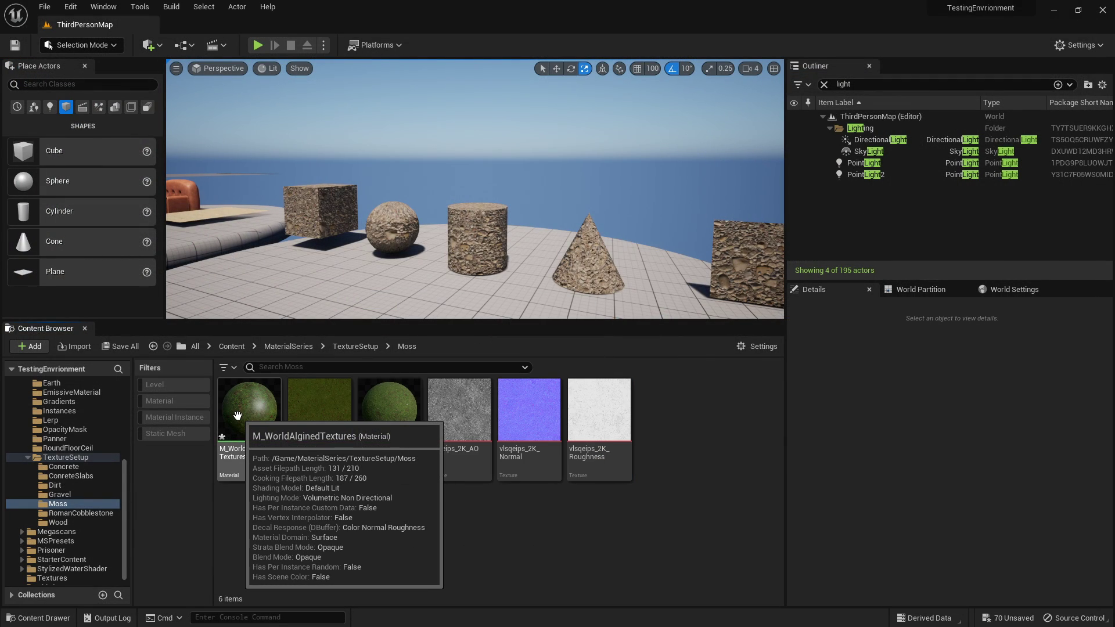
double_click(238, 416)
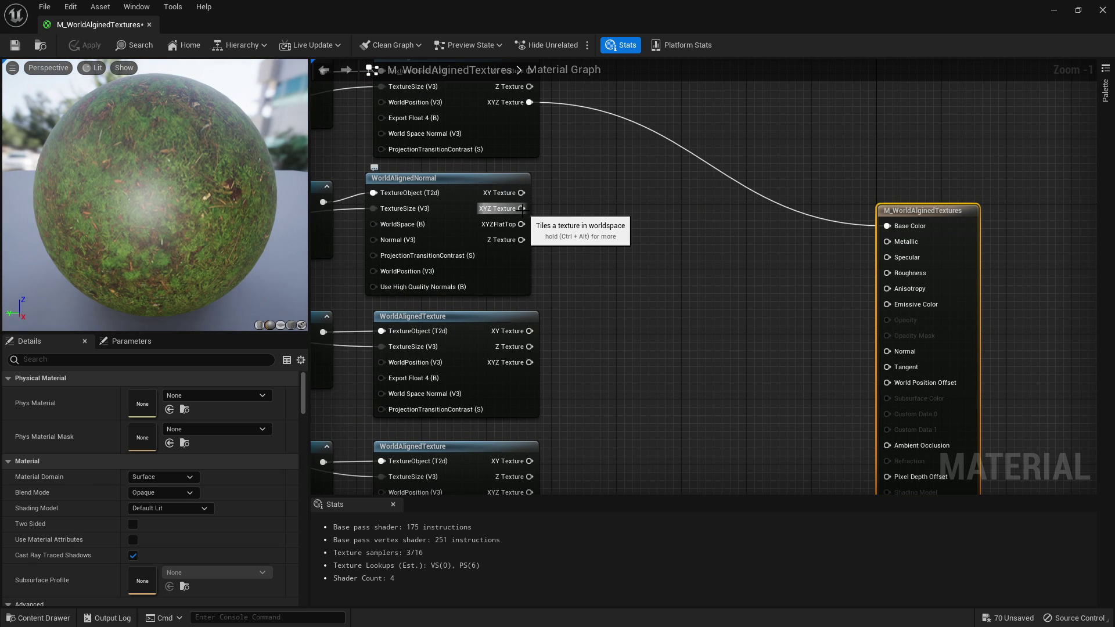
Connect the XYZ Texture outputs of the normal, AO and roughness nodes to Normal, Ambient Occlusion and Roughness, then apply and close the material
right_click_drag(524, 210, 575, 199)
left_click_drag(575, 199, 941, 342)
left_click_drag(582, 353, 941, 436)
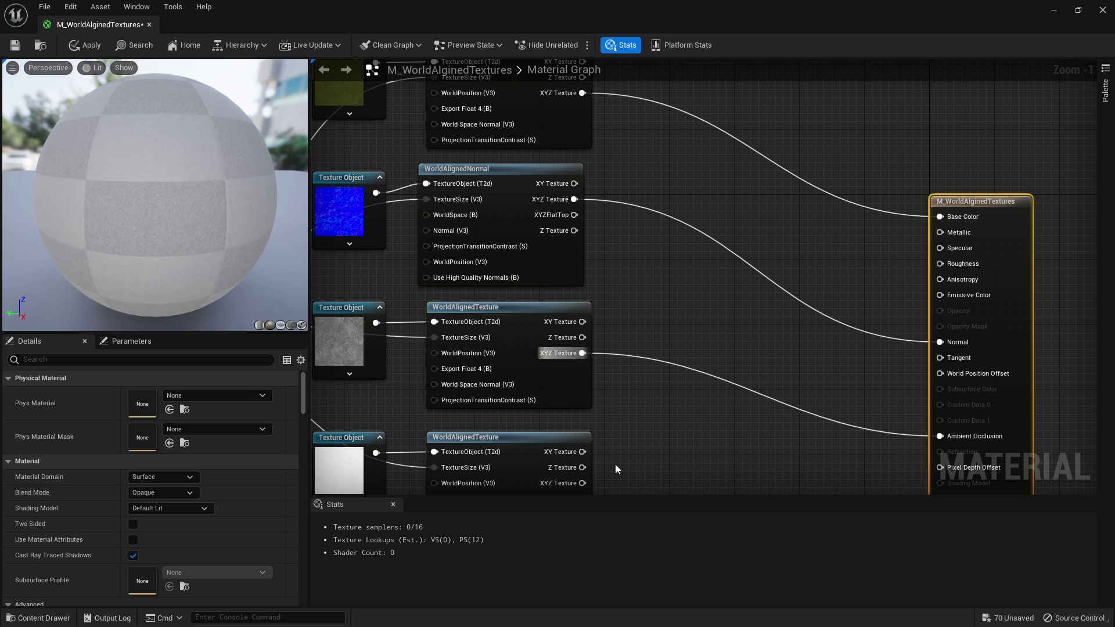
left_click_drag(582, 483, 941, 254)
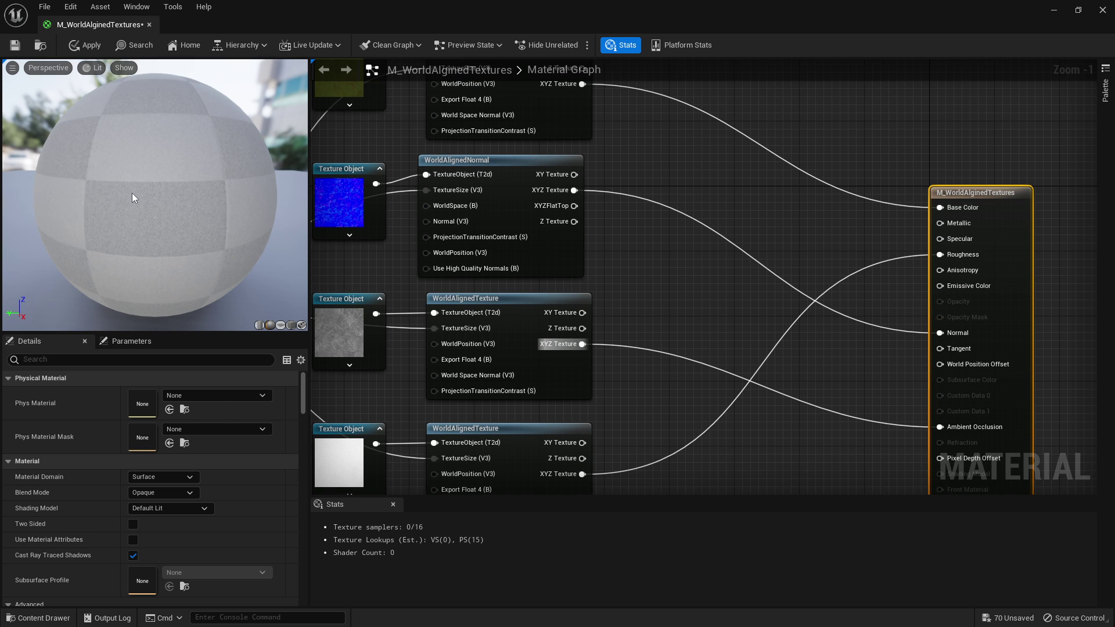
mouse_move(175, 195)
left_mouse_down()
mouse_move(250, 198)
mouse_move(166, 201)
left_mouse_up()
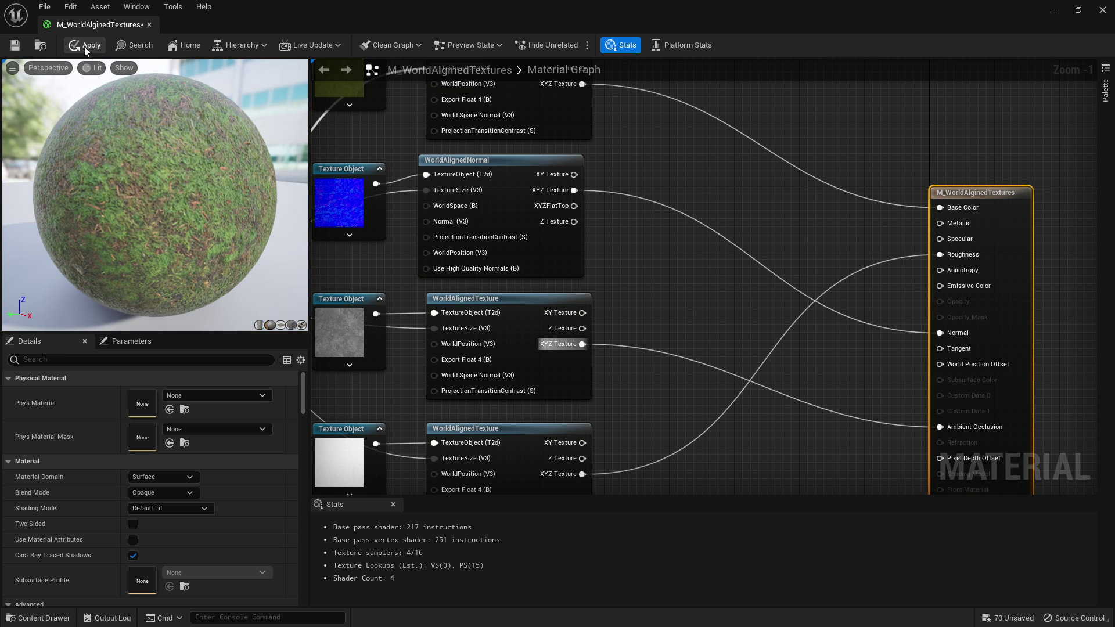
left_click(83, 46)
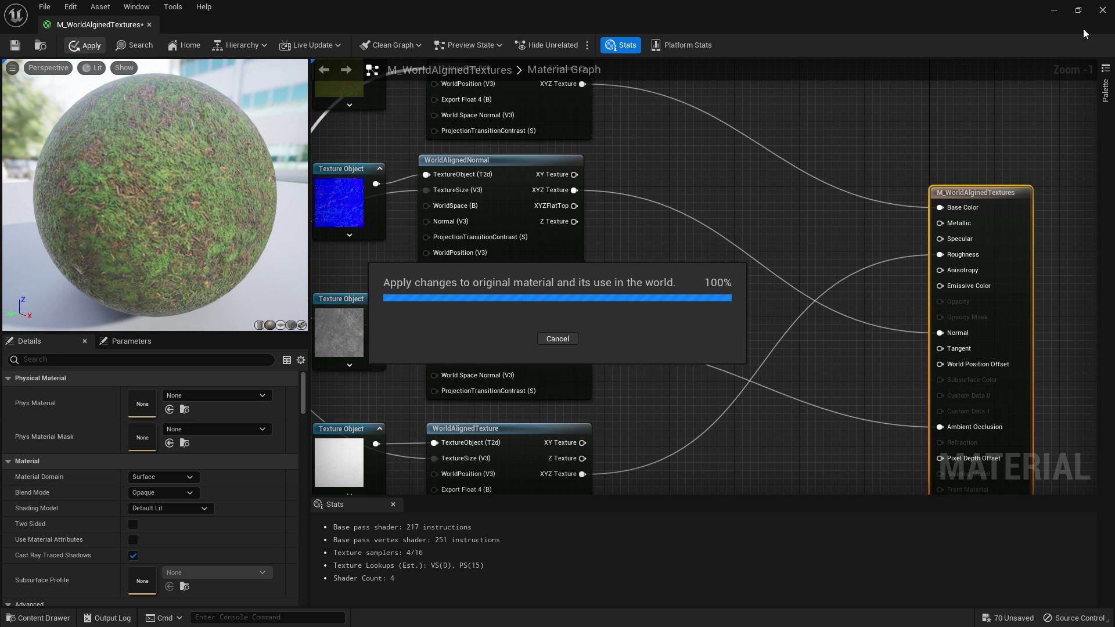
left_click(1102, 10)
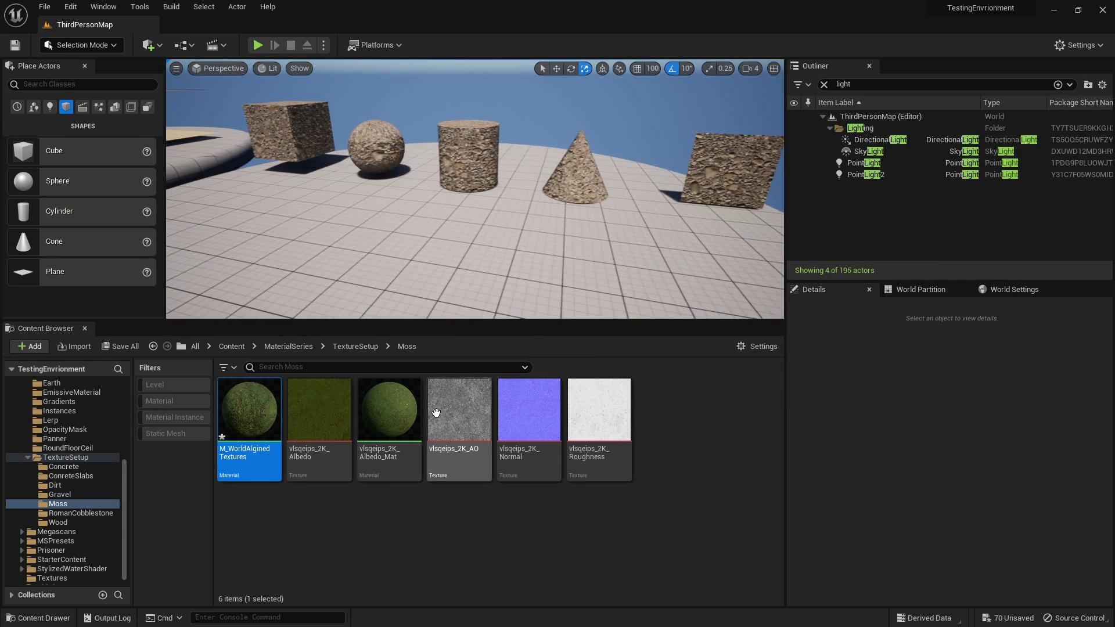
Create a material instance of M_WorldAlginedTextures with its default name and assign it to the round floor in the level
right_click(245, 414)
left_click(285, 137)
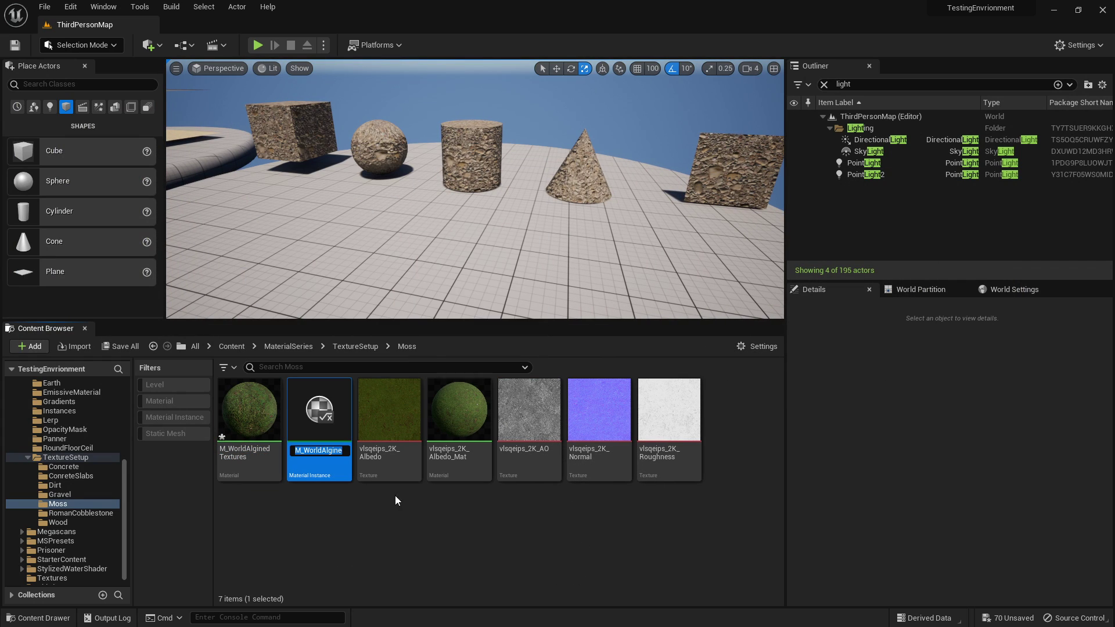
key("Return")
left_click_drag(302, 414, 365, 249)
right_click_drag(493, 201, 465, 209)
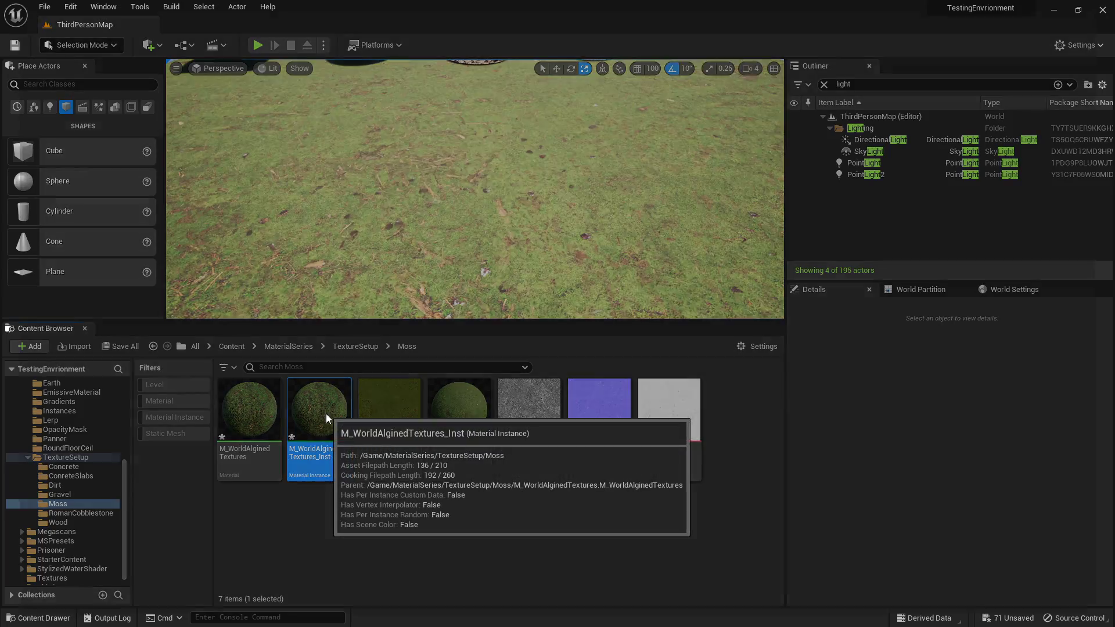
Open M_WorldAlginedTextures_Inst beside the level view, enable its Tiling override and lower it to about 190, checking the floor's texture
double_click(326, 413)
left_click_drag(701, 40, 840, 111)
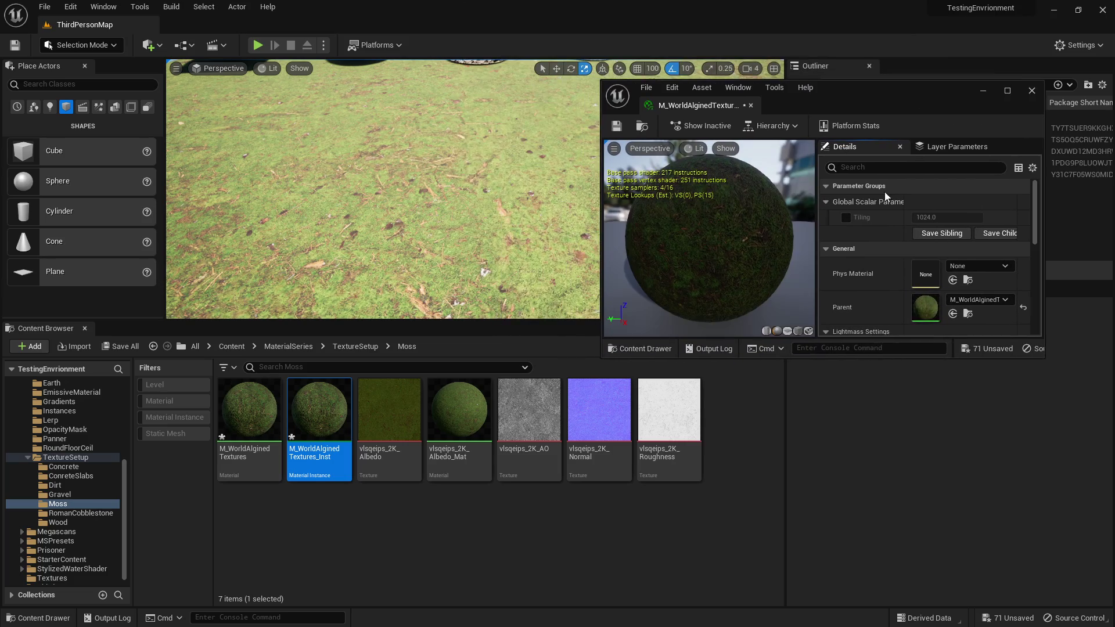
left_click(846, 217)
left_click_drag(964, 217, 926, 217)
left_click_drag(947, 218, 924, 218)
left_click_drag(716, 235, 726, 267)
scroll(716, 235, "up", 1)
mouse_move(947, 218)
left_mouse_down()
mouse_move(918, 217)
mouse_move(952, 218)
mouse_move(930, 217)
left_mouse_up()
scroll(706, 200, "up", 1)
right_click_drag(383, 189, 414, 167)
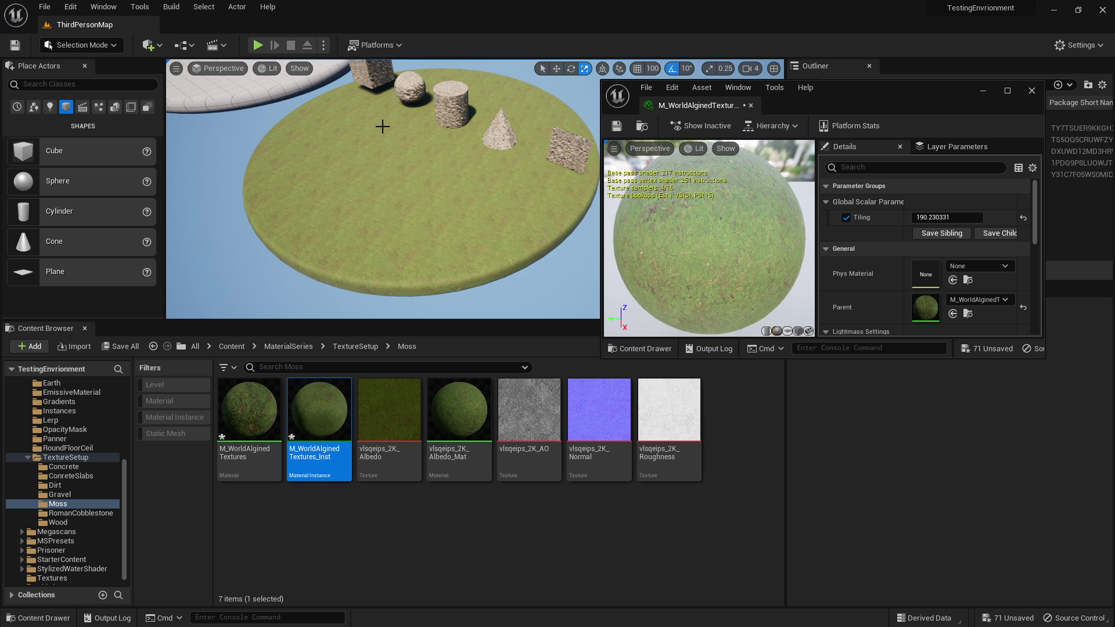
scroll(382, 126, "up", 4)
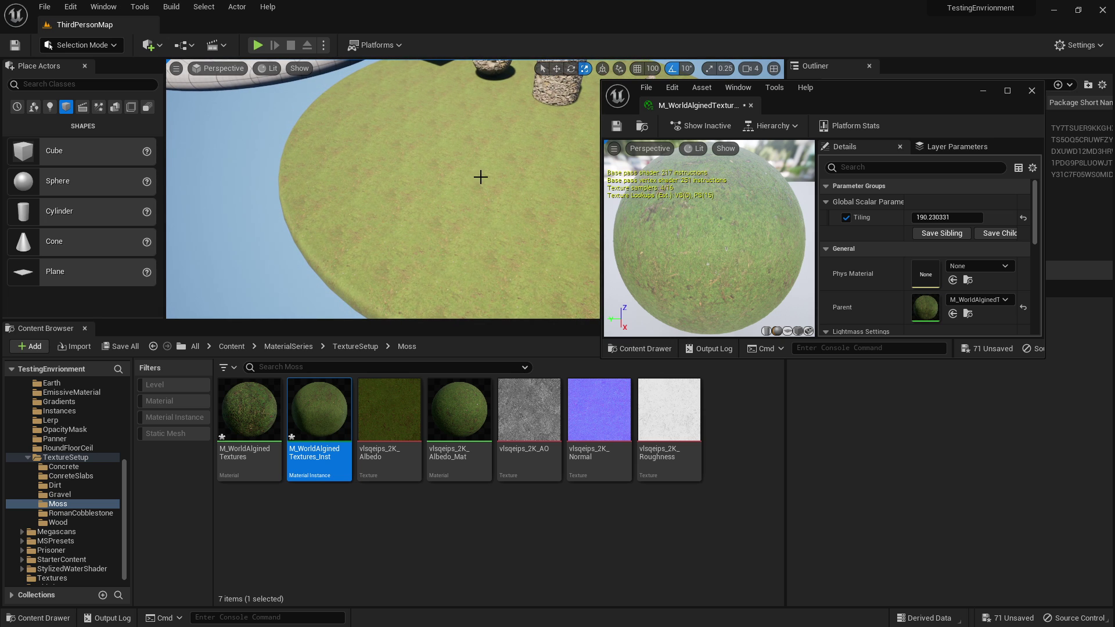
Raise the instance's Tiling to about 617.65 and assign M_WorldAlginedTextures_Inst to the sphere on the floor
left_click_drag(946, 211, 1011, 210)
right_click_drag(371, 198, 371, 151)
key("w")
left_click_drag(308, 427, 314, 173)
key("w")
right_click_drag(314, 172, 517, 229)
key("a")
key("w")
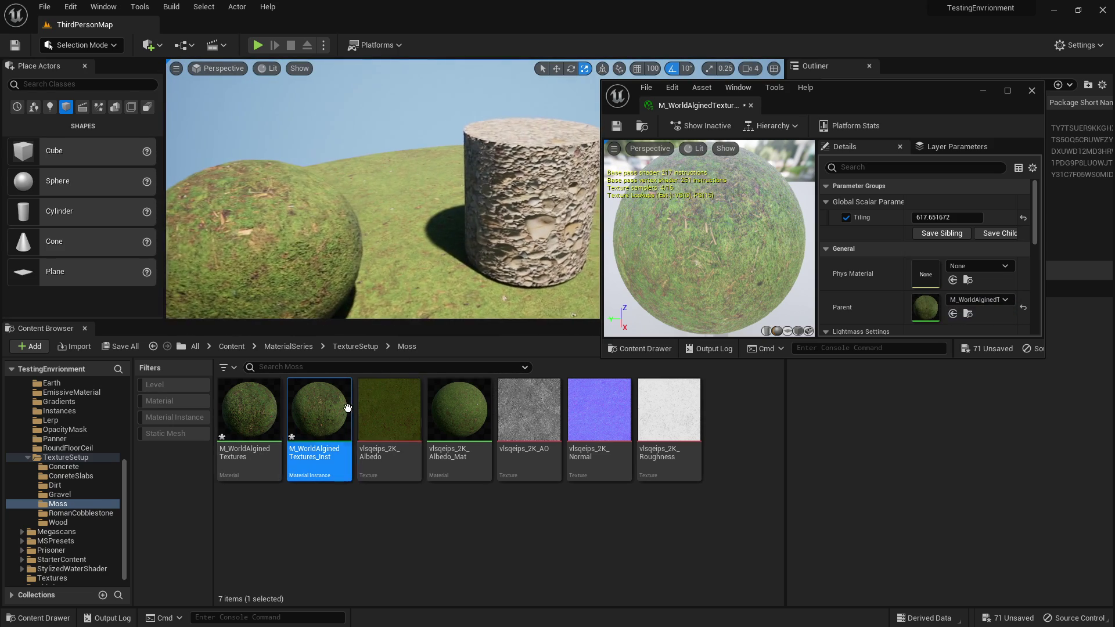
Assign M_WorldAlginedTextures_Inst to the cylinder, the cone and the shape beyond them, and show the level view full screen
left_click_drag(340, 406, 520, 204)
right_click_drag(520, 204, 586, 204)
key("w")
left_click_drag(316, 425, 522, 192)
key("w")
right_click_drag(522, 192, 610, 195)
left_click_drag(340, 419, 474, 176)
right_click_drag(474, 176, 444, 175)
right_click_drag(343, 193, 336, 204)
key("F11")
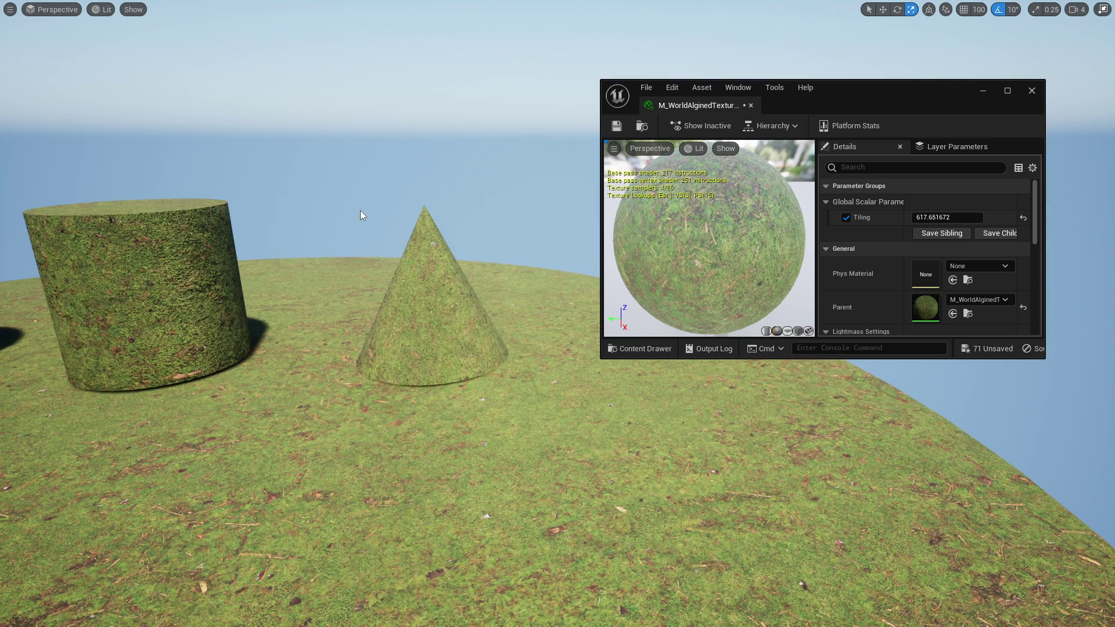